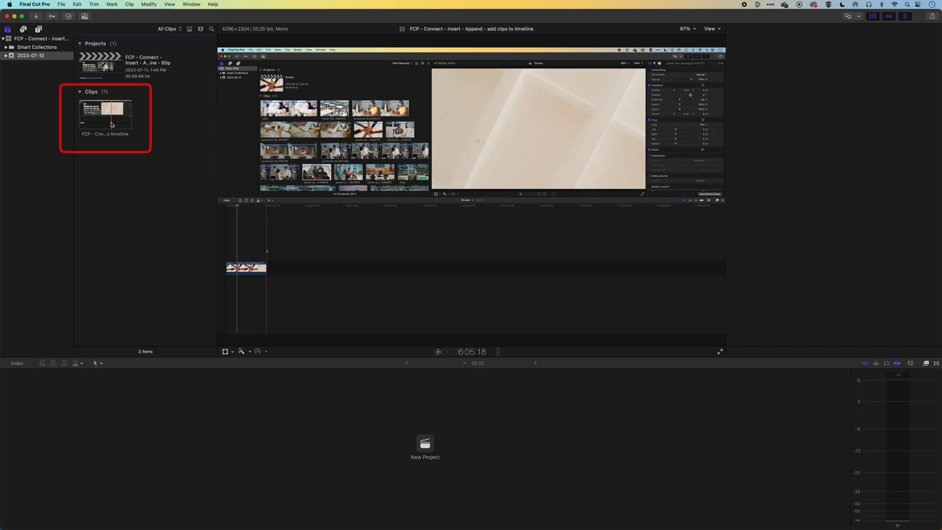
# Step: Select the screen-recording clip to show its 4096×2304, 55.05 fps mono format in the Inspector
pyautogui.click(112, 124)
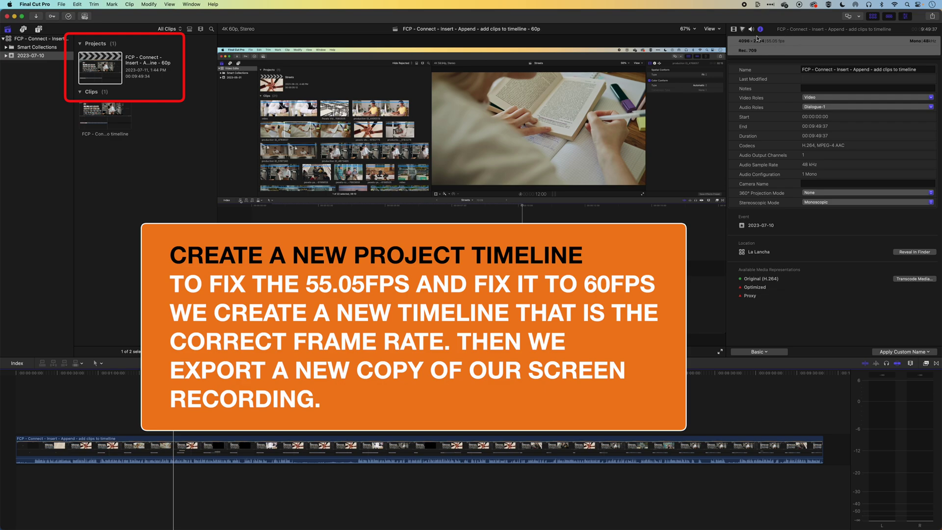
# Step: Show the 60p project's 4K 60p details, then switch to Descript
pyautogui.click(96, 70)
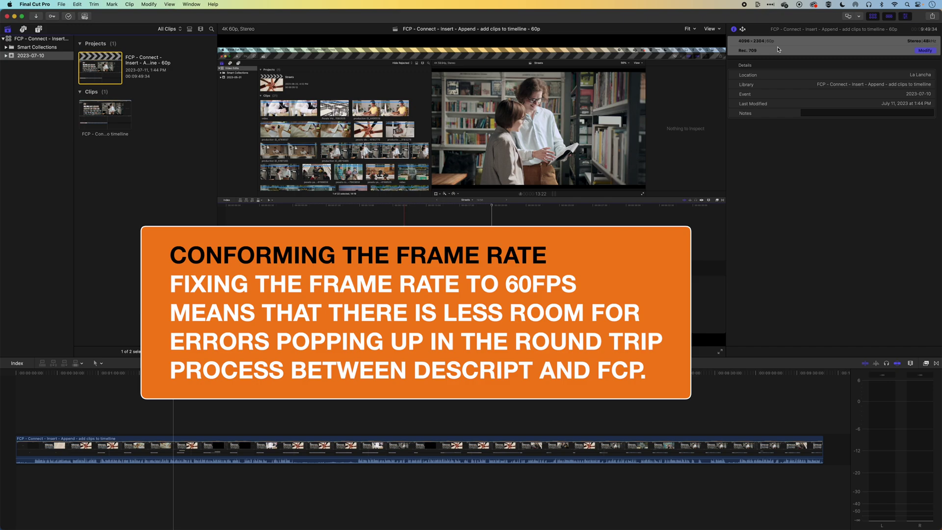
pyautogui.press('super+Tab')
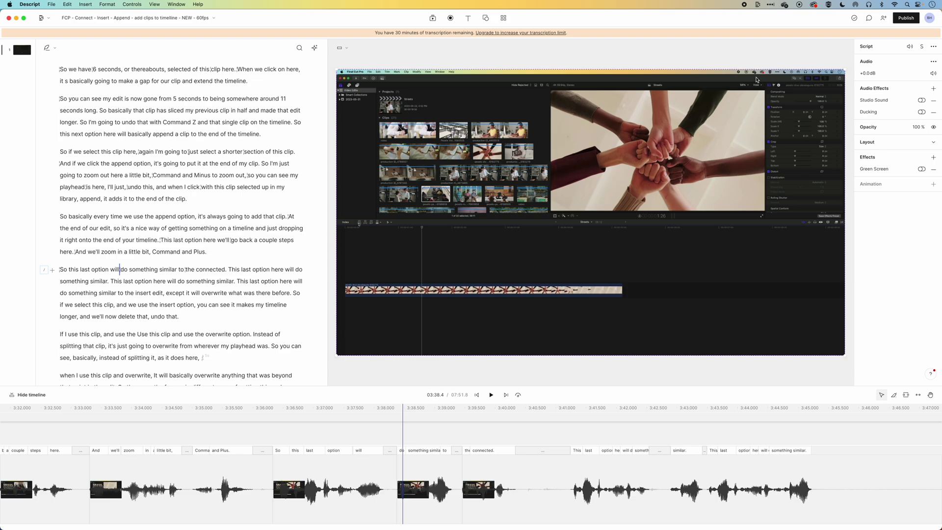
# Step: Replay the flubbed passage and select 'this last option will do something similar to the connected.'
pyautogui.click(210, 409)
pyautogui.press('space')
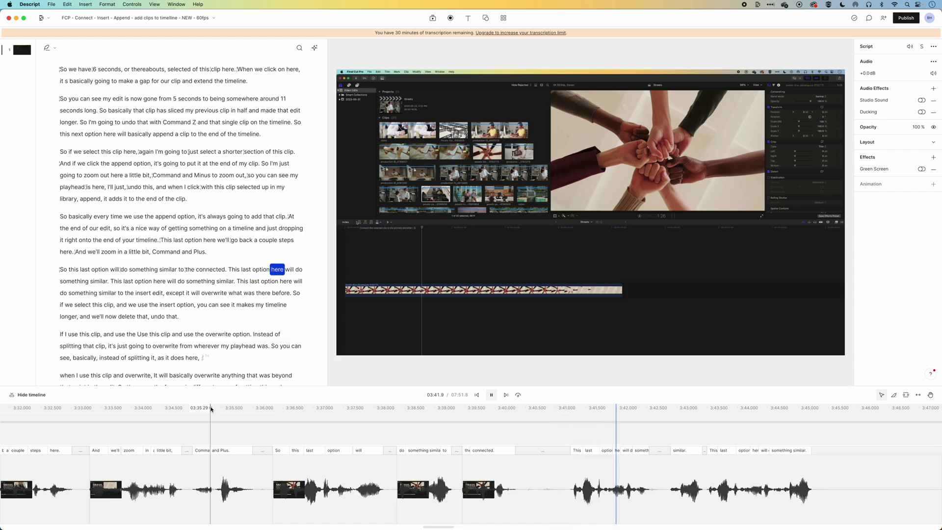
pyautogui.press('space')
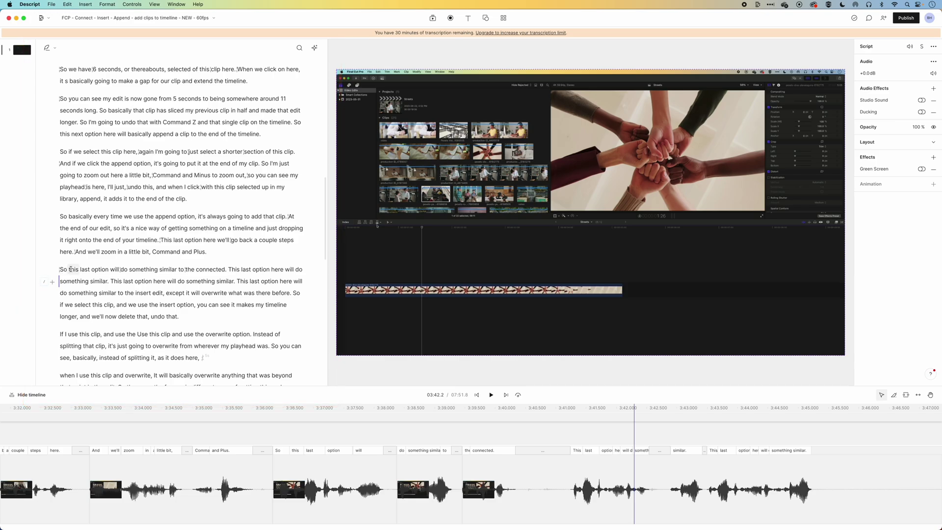
pyautogui.moveTo(69, 268); pyautogui.dragTo(204, 270)
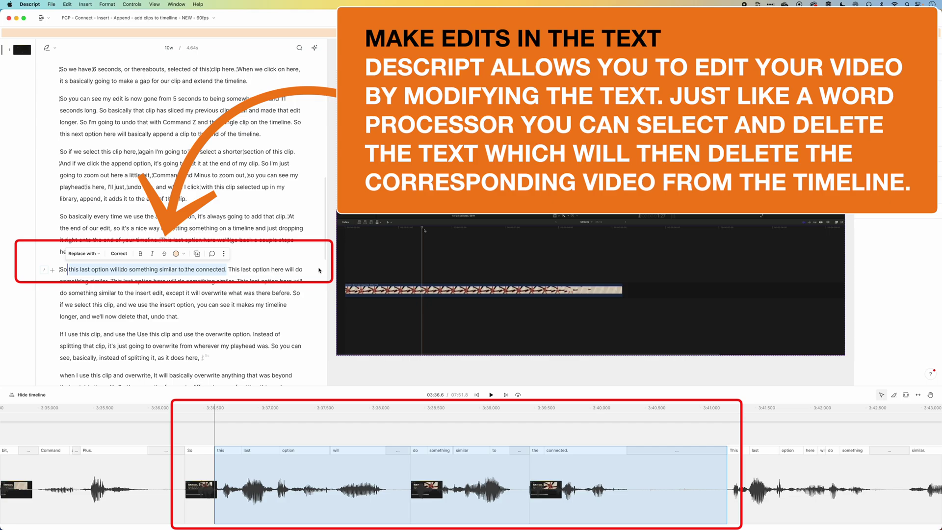
# Step: Delete the flubbed sentence and the duplicate 'last option' sentence from the script
pyautogui.press('BackSpace')
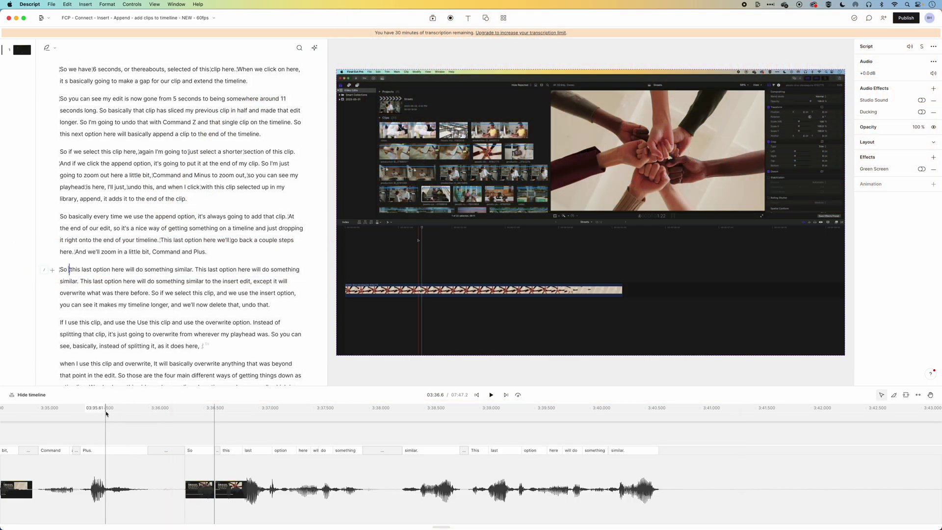
pyautogui.click(106, 413)
pyautogui.press('space')
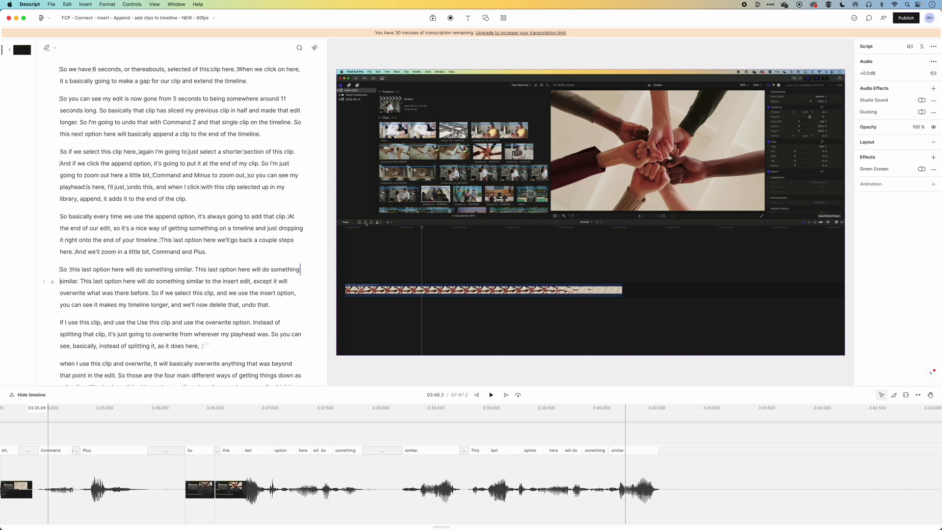
pyautogui.click(159, 240)
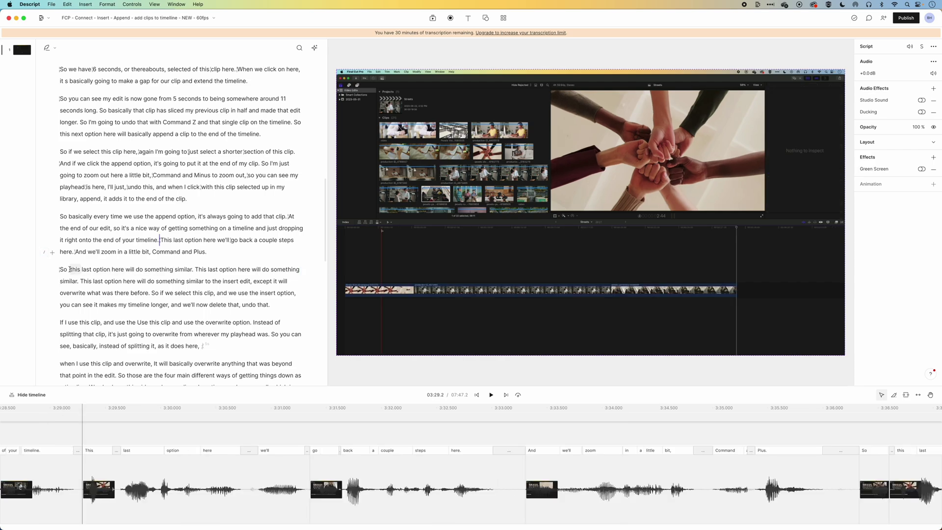
pyautogui.moveTo(70, 269); pyautogui.dragTo(196, 267)
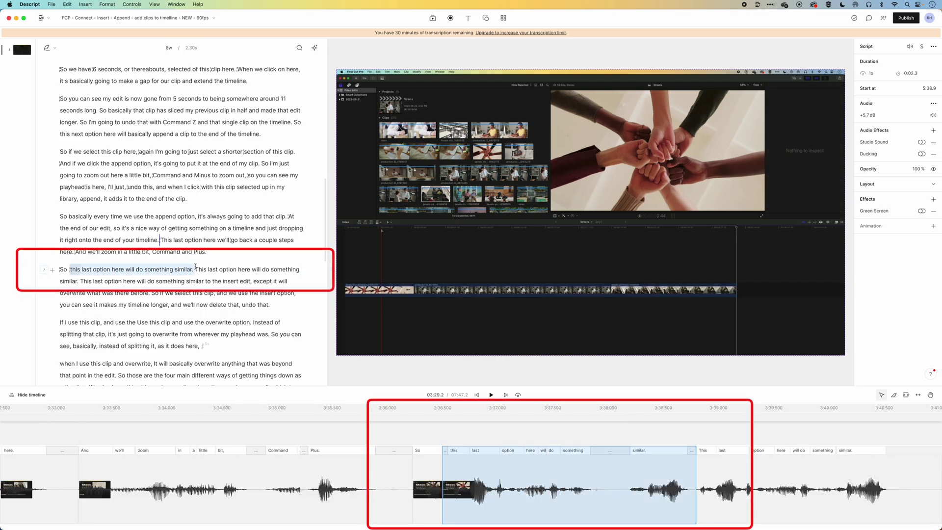
pyautogui.press('BackSpace')
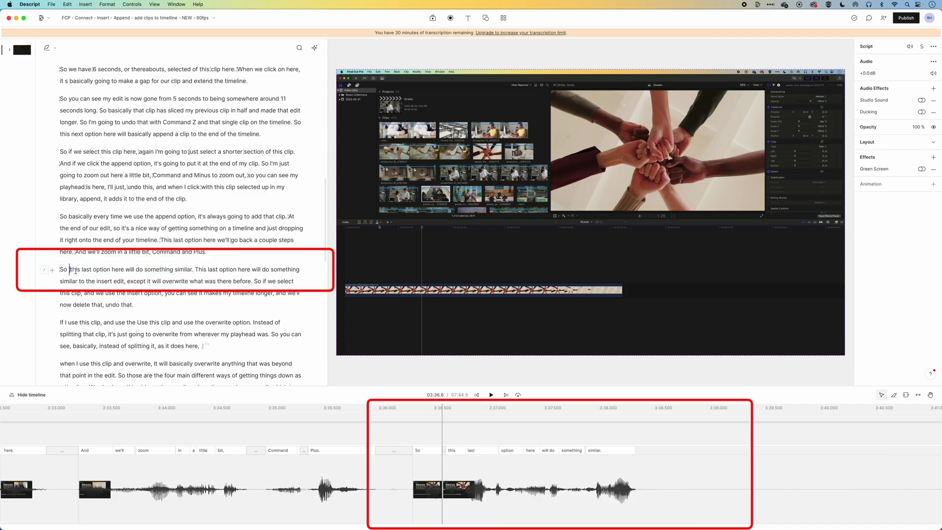
# Step: Review the cut and shorten the pause before 'This', bringing the edit to 7:42.2
pyautogui.press('space')
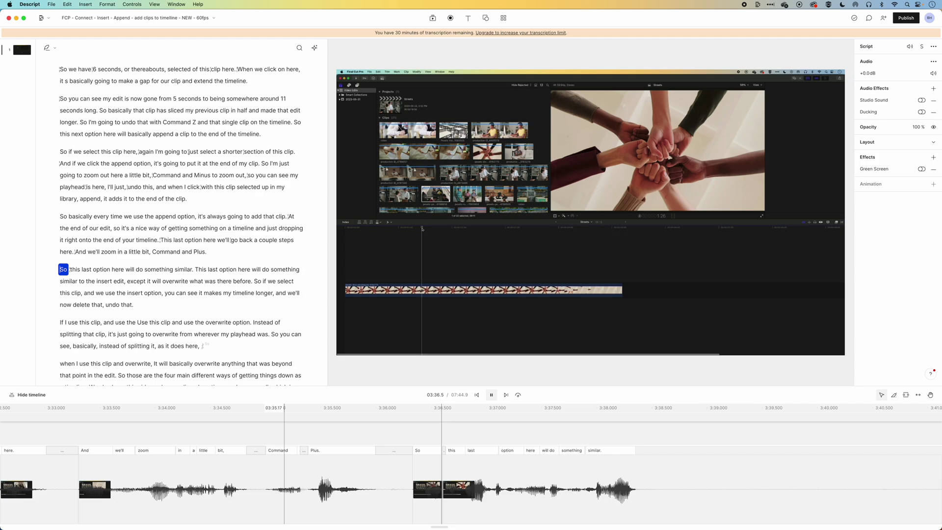
pyautogui.press('space')
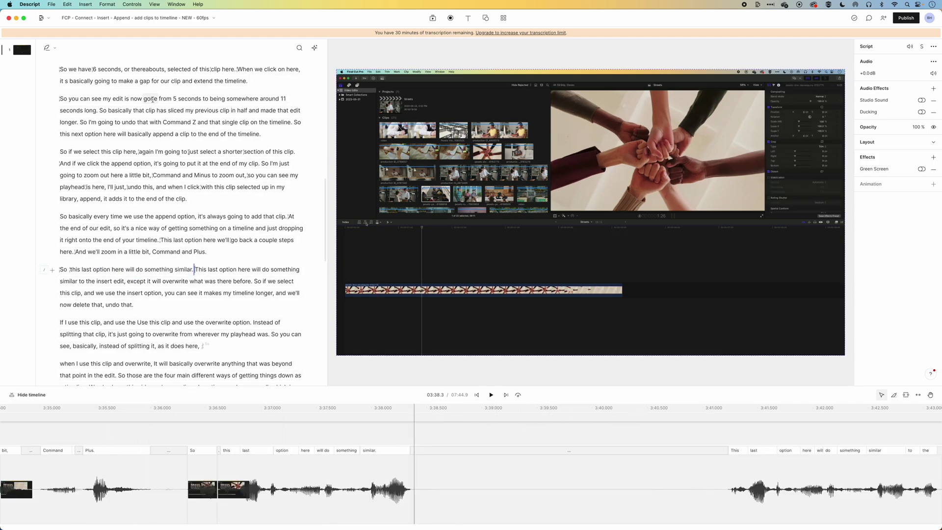
pyautogui.scroll(-1, 145, 281)
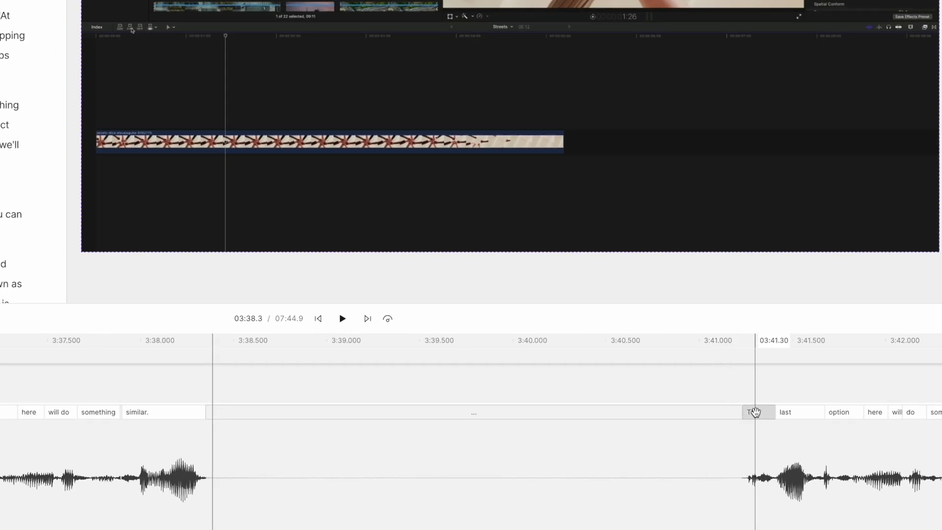
pyautogui.moveTo(755, 411); pyautogui.dragTo(249, 403)
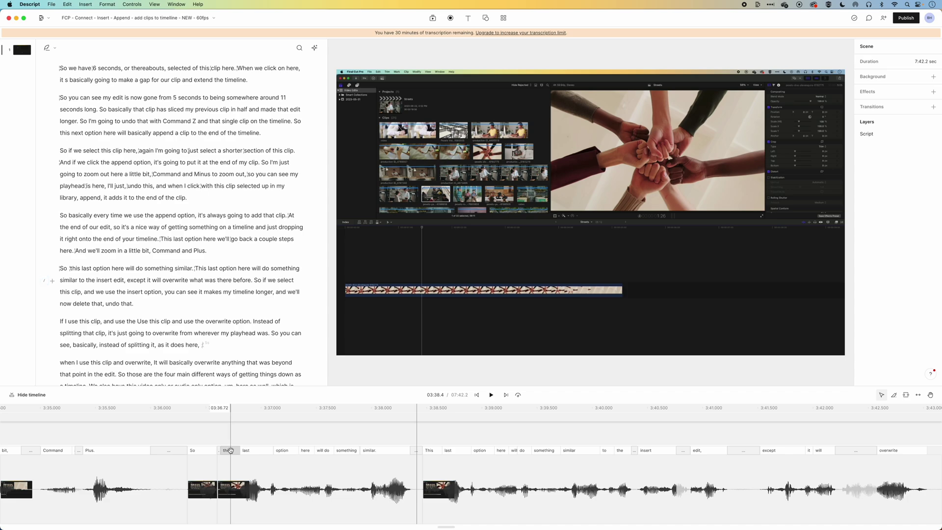
pyautogui.click(230, 451)
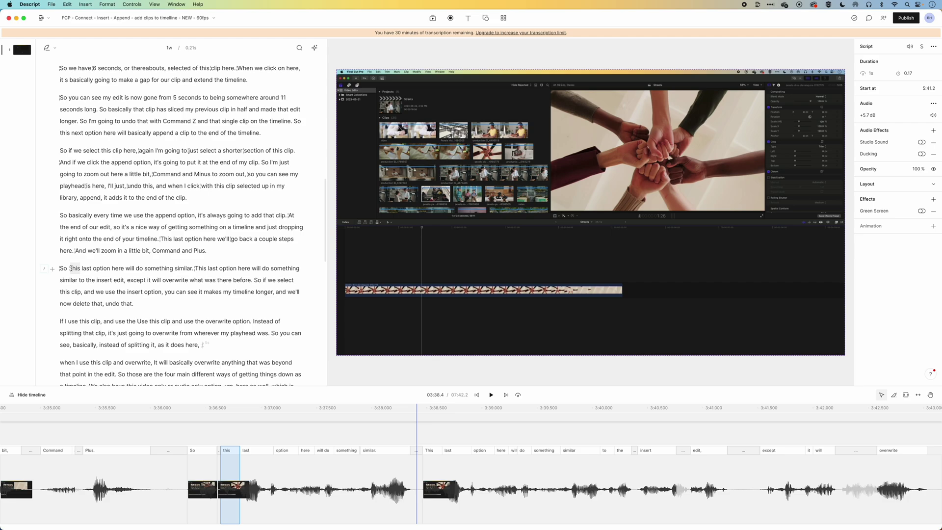
pyautogui.moveTo(71, 268); pyautogui.dragTo(195, 269)
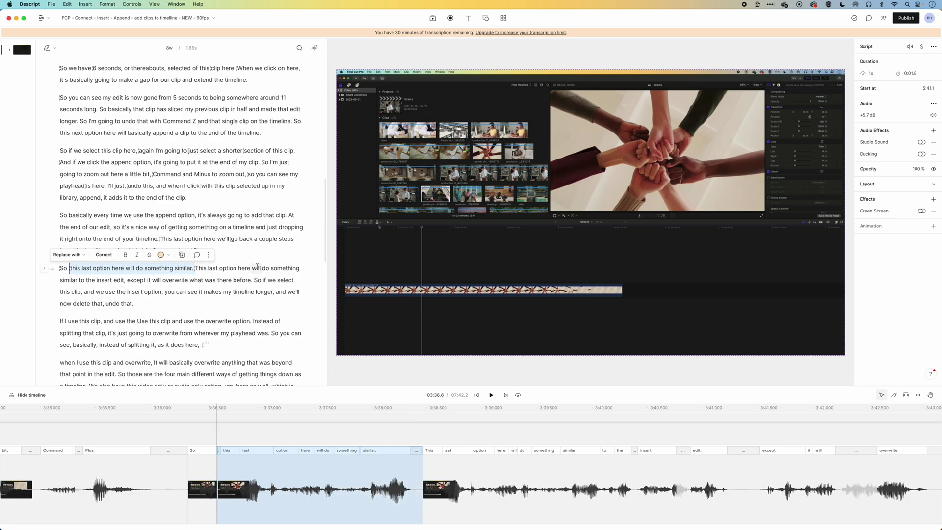
pyautogui.press('BackSpace')
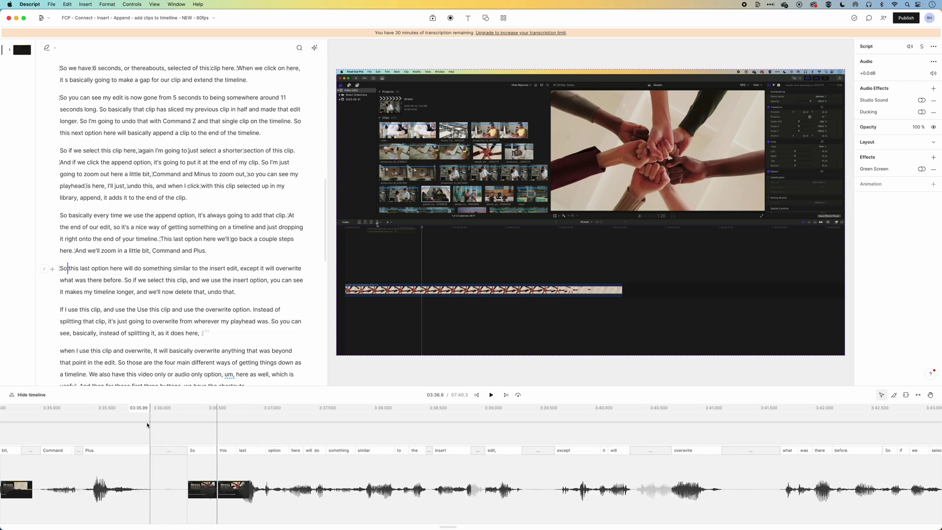
pyautogui.click(135, 432)
pyautogui.press('space')
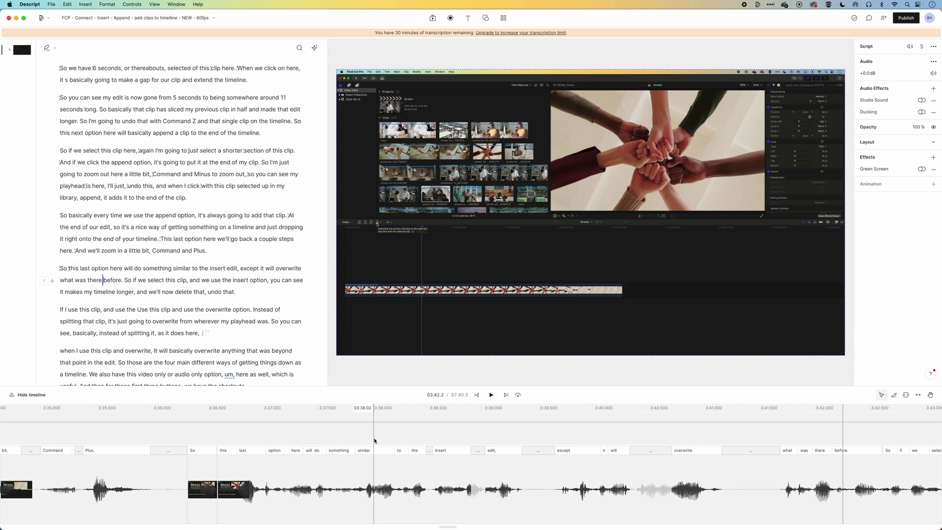
pyautogui.press('space')
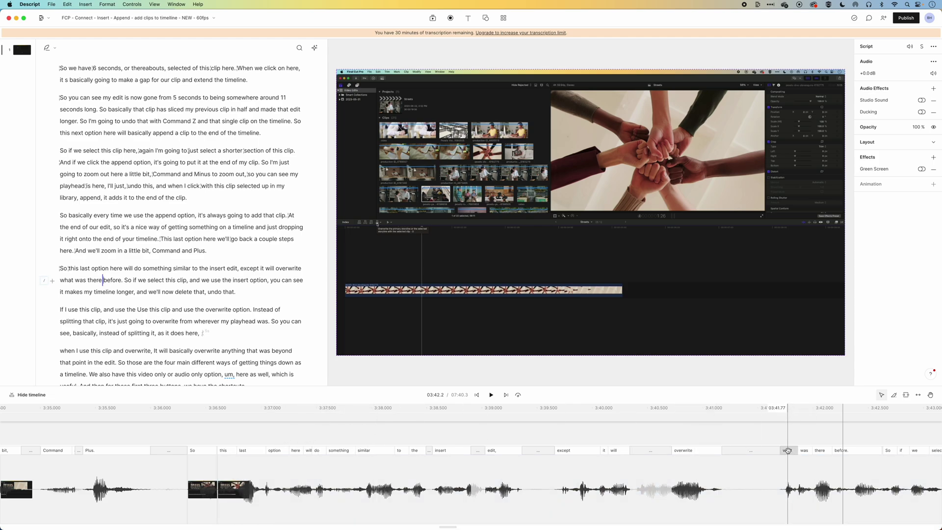
pyautogui.moveTo(787, 450); pyautogui.dragTo(739, 450)
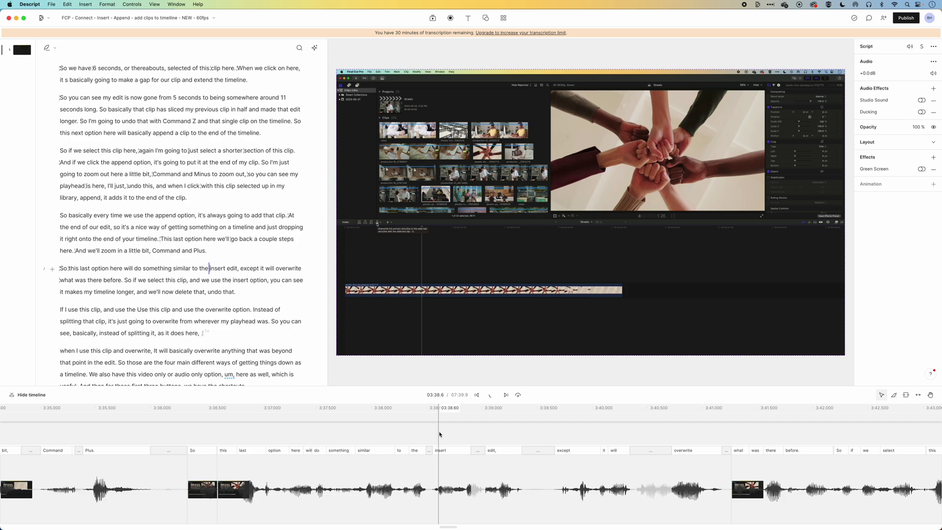
pyautogui.press('space')
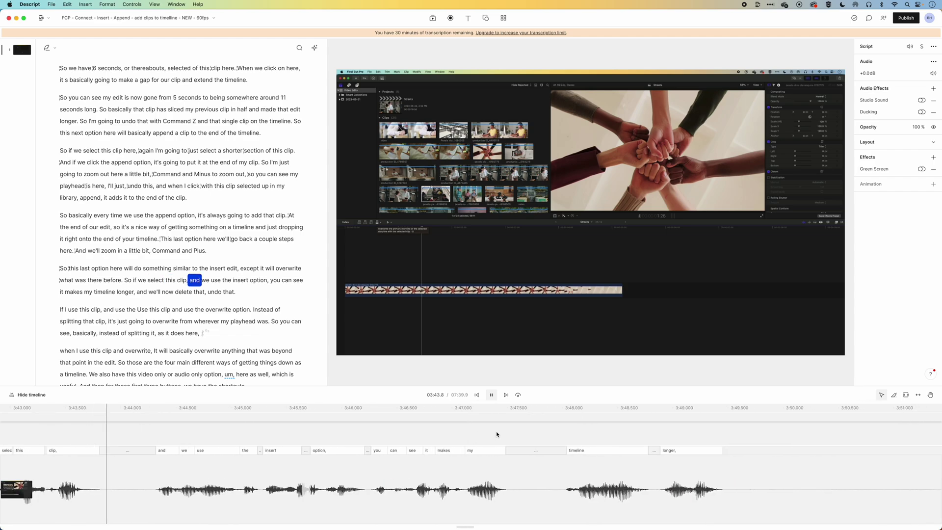
pyautogui.press('space')
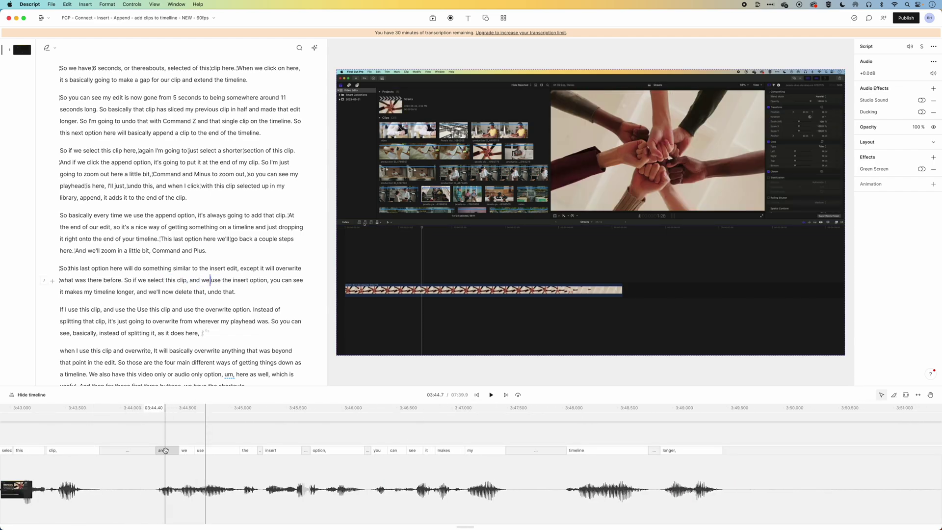
pyautogui.moveTo(157, 450); pyautogui.dragTo(118, 450)
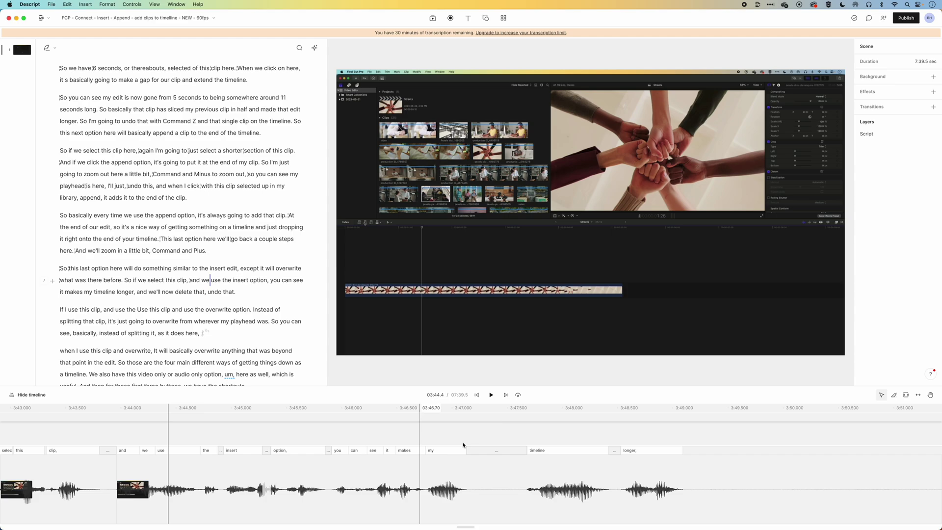
pyautogui.press('space')
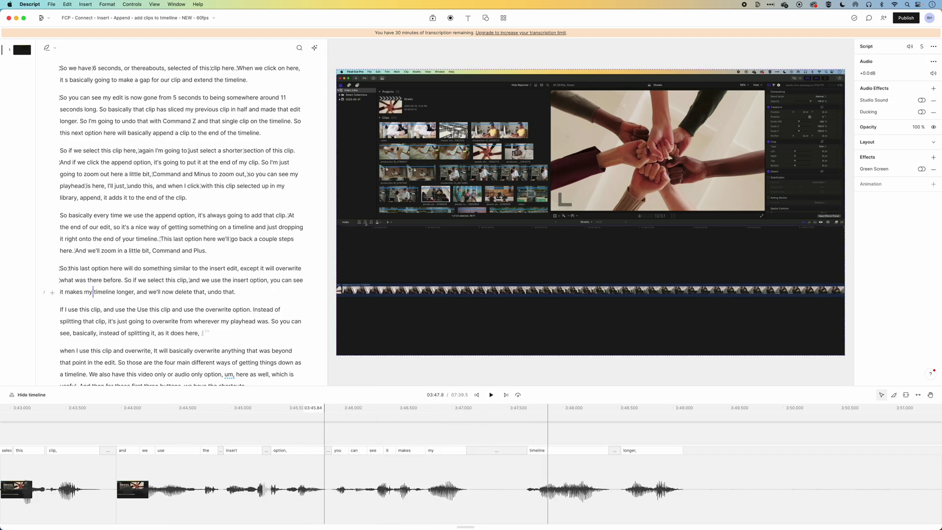
pyautogui.press('space')
pyautogui.moveTo(527, 450); pyautogui.dragTo(493, 449)
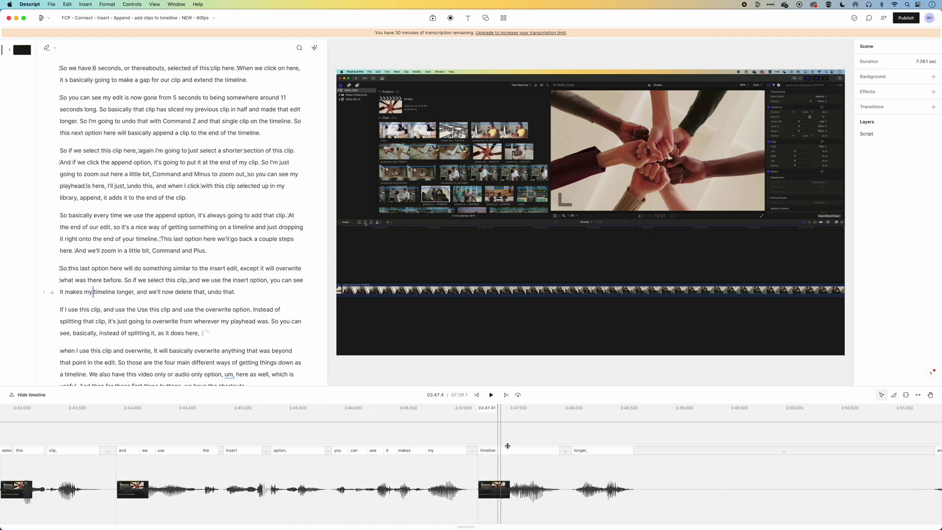
pyautogui.moveTo(124, 280); pyautogui.dragTo(241, 283)
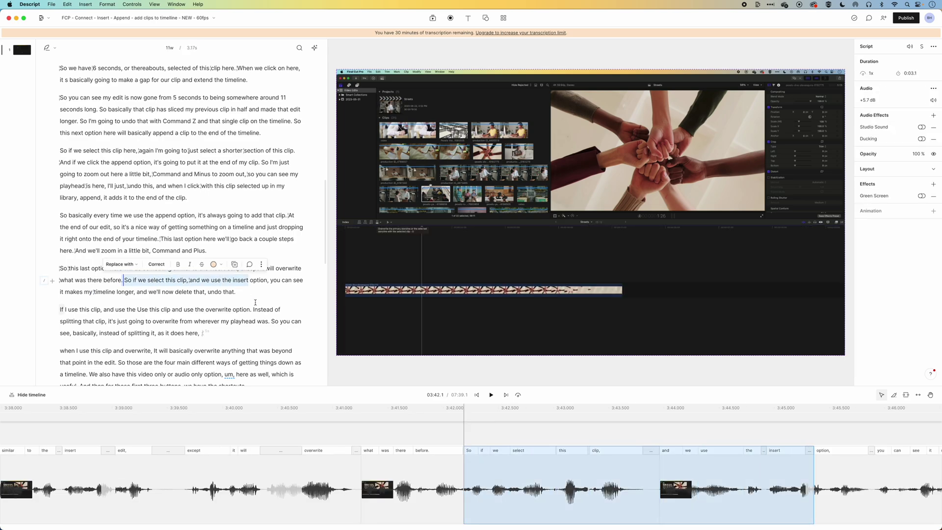
pyautogui.click(253, 291)
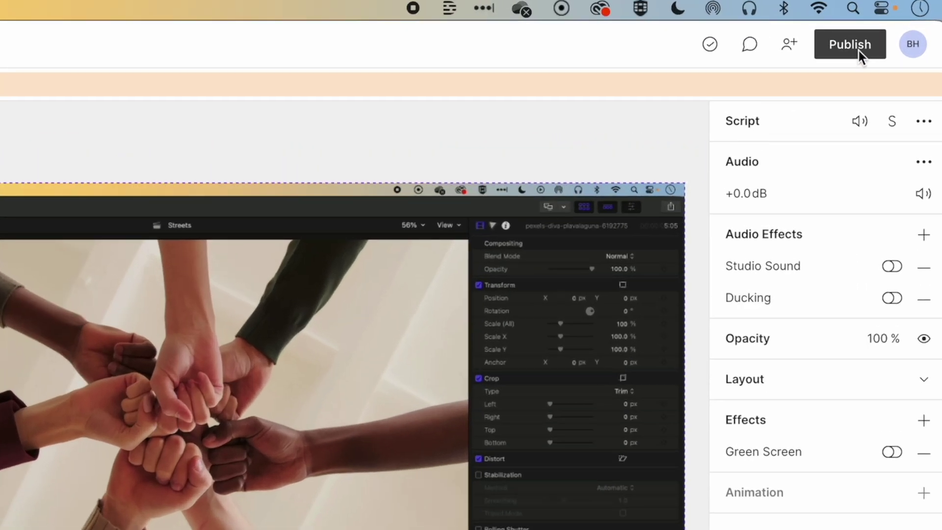
# Step: Export the Descript timeline as a Final Cut Pro X (.fcpxml) file to the chosen folder
pyautogui.click(850, 45)
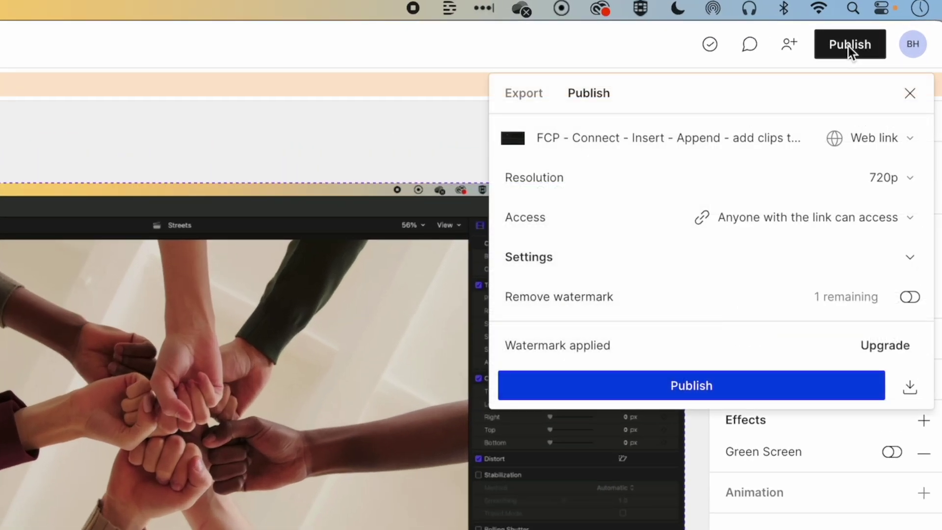
pyautogui.click(542, 93)
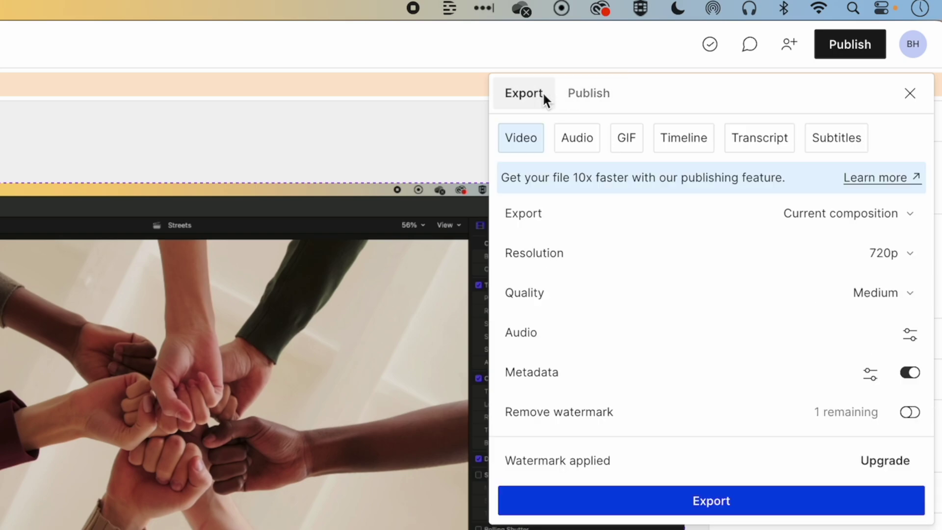
pyautogui.click(691, 141)
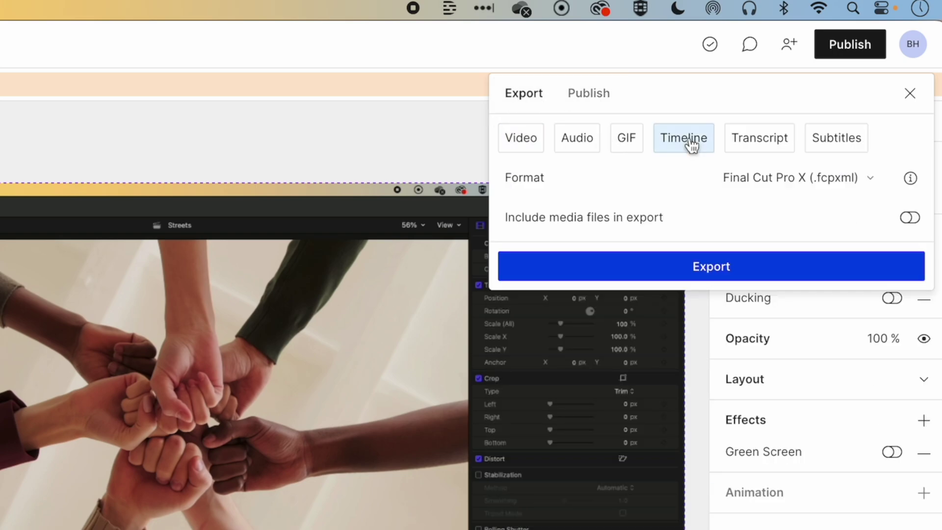
pyautogui.click(848, 178)
pyautogui.click(853, 178)
pyautogui.click(726, 266)
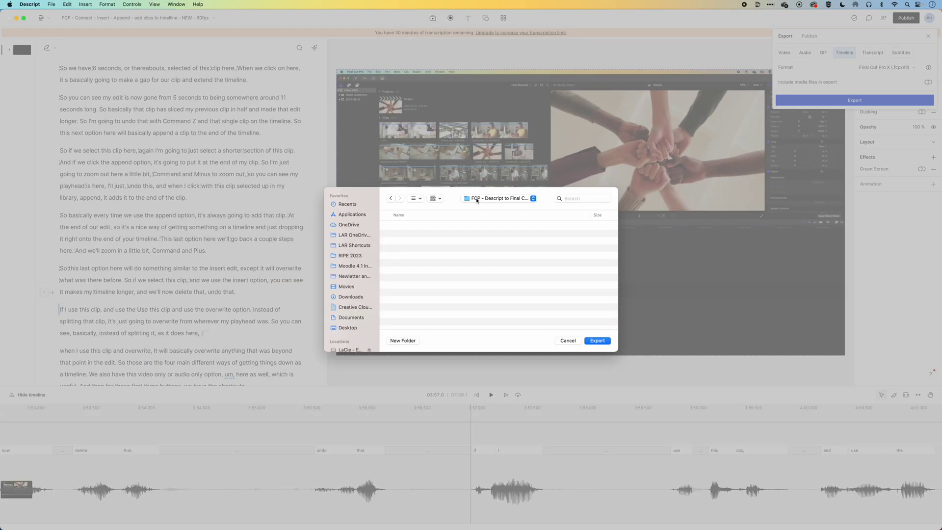
pyautogui.hscroll(1, 448, 227)
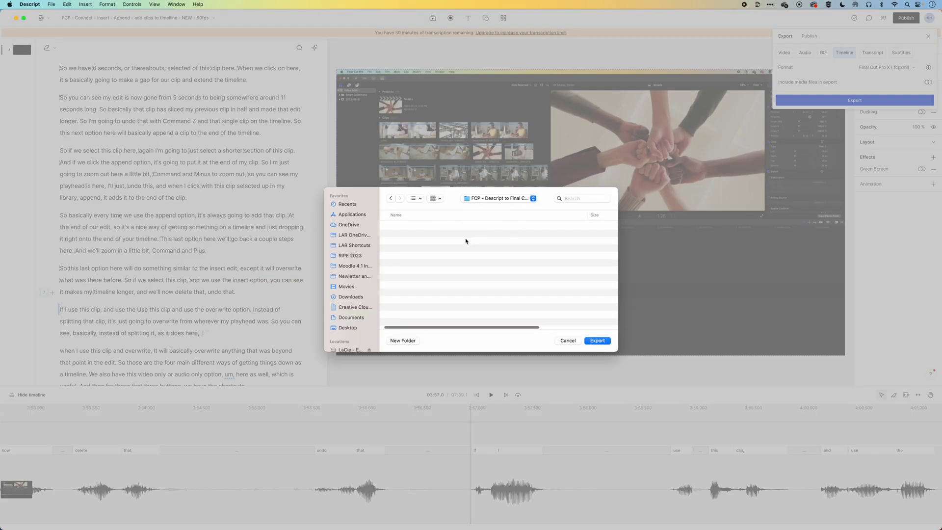
pyautogui.click(597, 341)
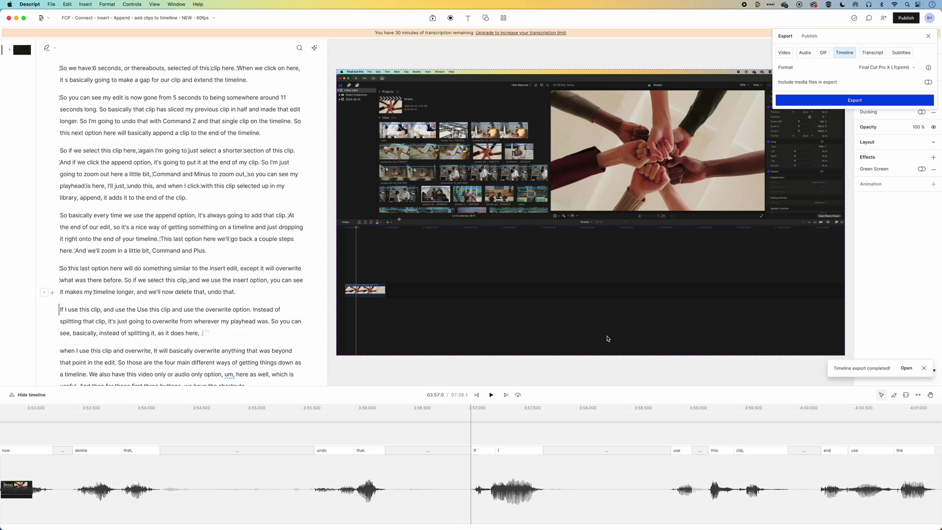
# Step: Back in Final Cut Pro, create a new event named Descript
pyautogui.press('super+Tab')
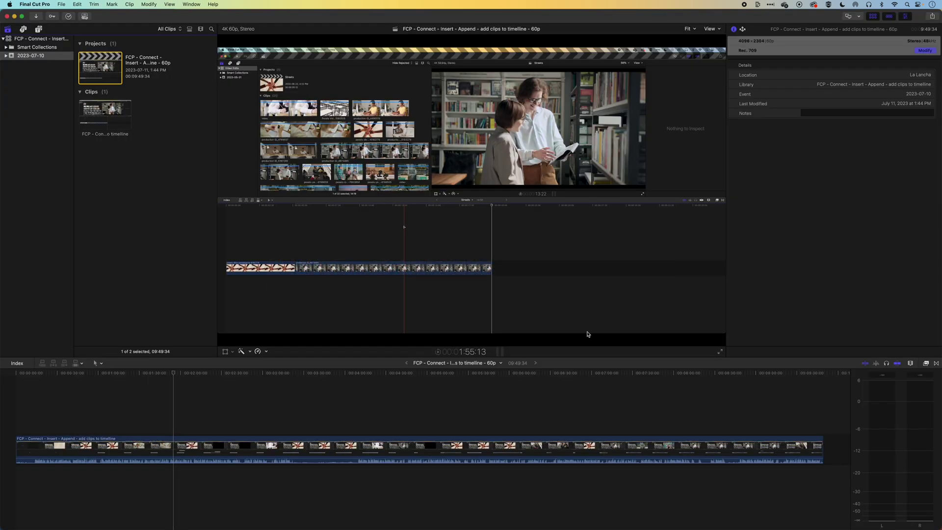
pyautogui.click(60, 4)
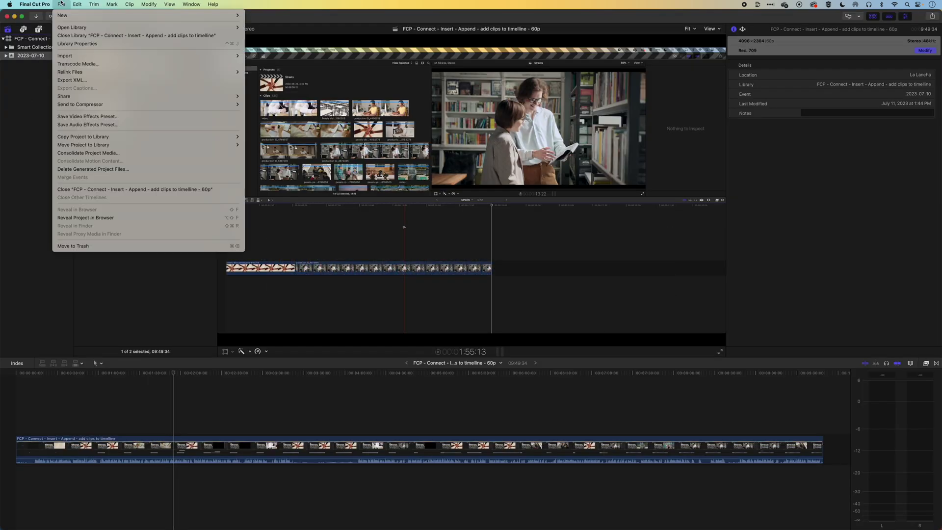
pyautogui.moveTo(62, 15)
pyautogui.click(260, 24)
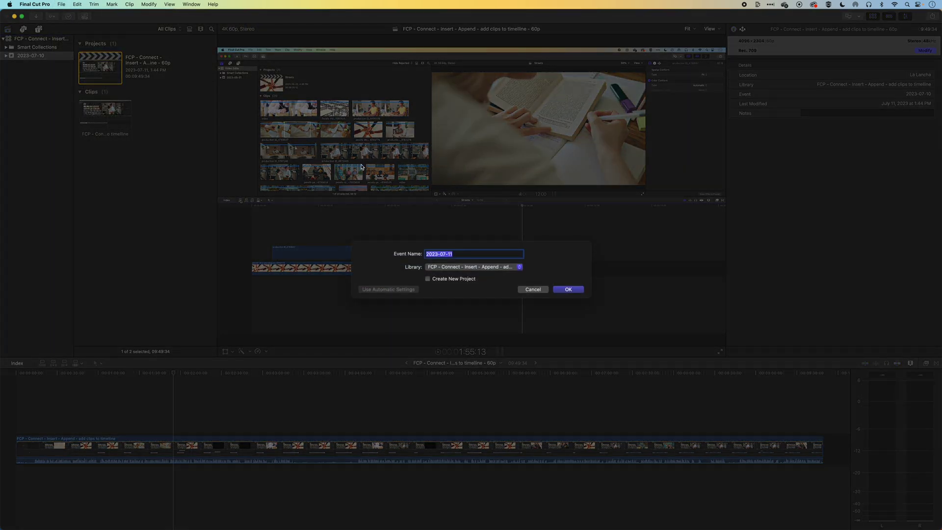
pyautogui.write('Descript')
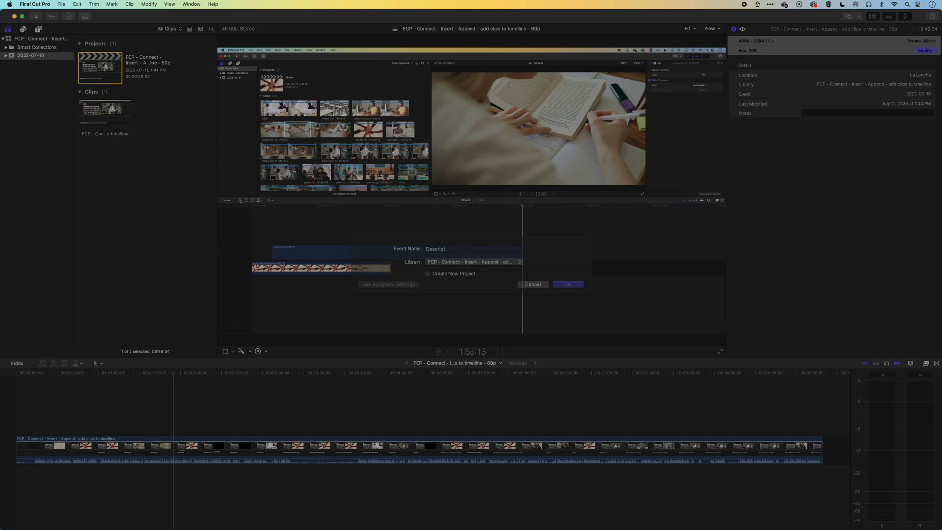
pyautogui.press('Return')
# Step: Import the exported .fcpxml timeline file from its export folder
pyautogui.click(61, 4)
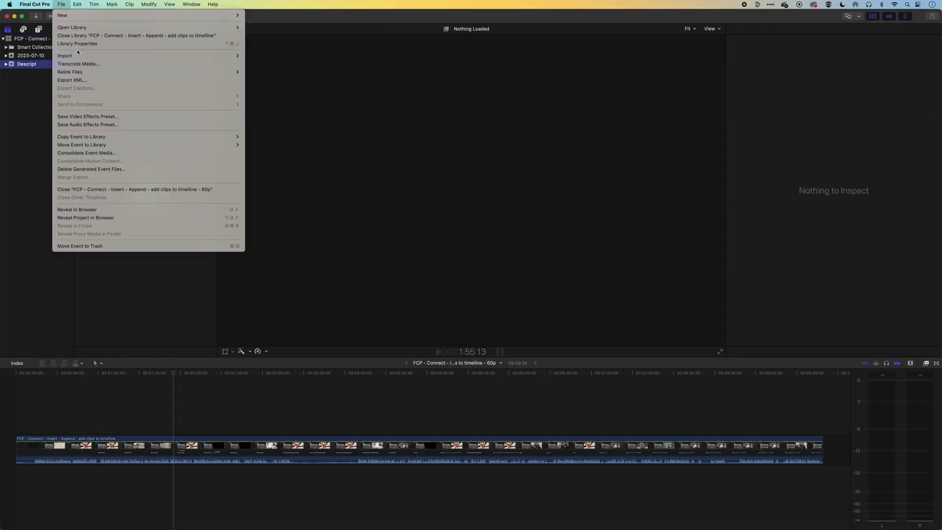
pyautogui.moveTo(78, 55)
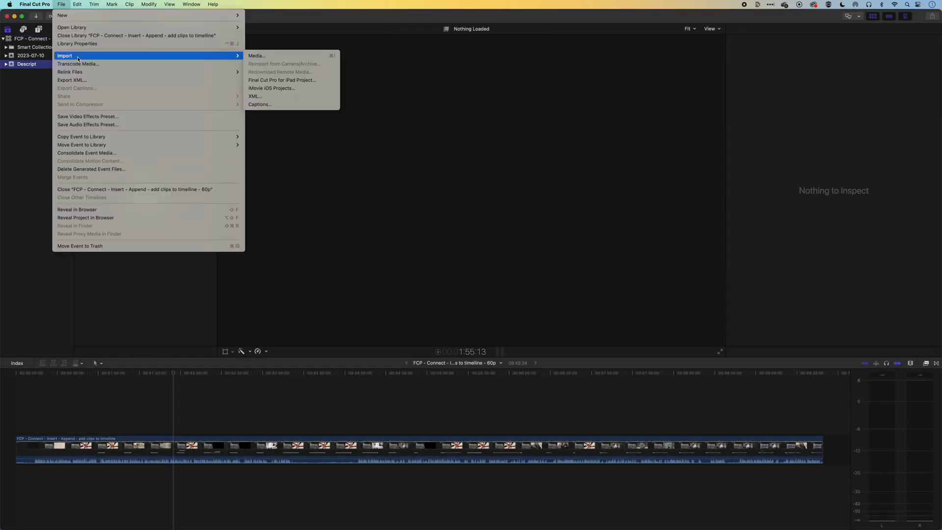
pyautogui.click(274, 97)
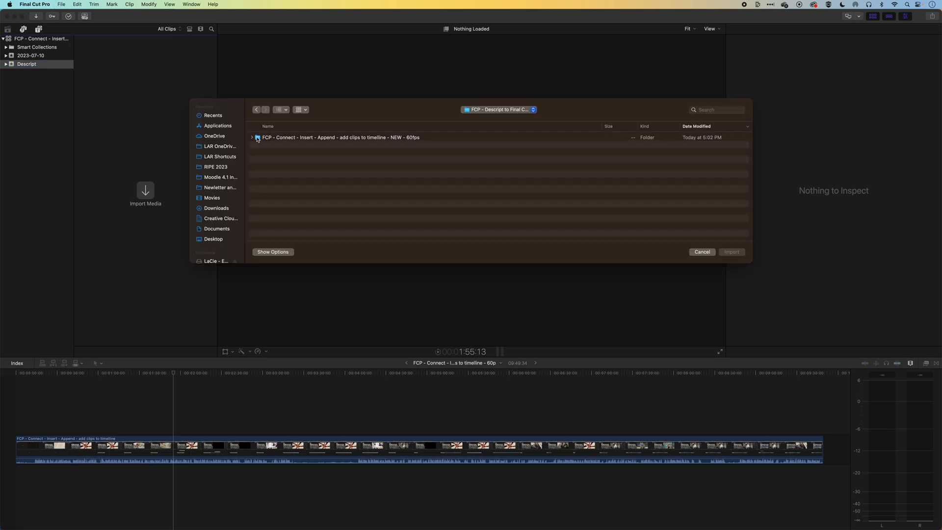
pyautogui.doubleClick(257, 139)
pyautogui.click(281, 139)
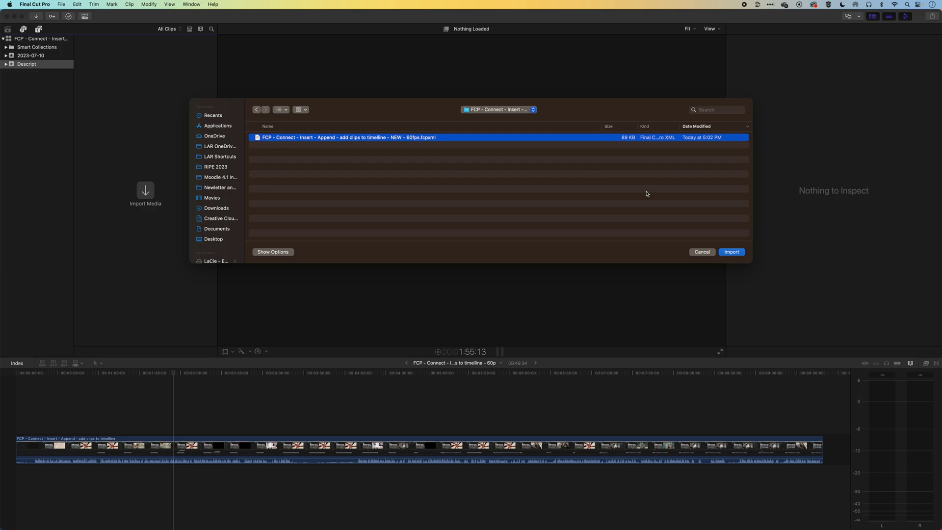
pyautogui.click(732, 253)
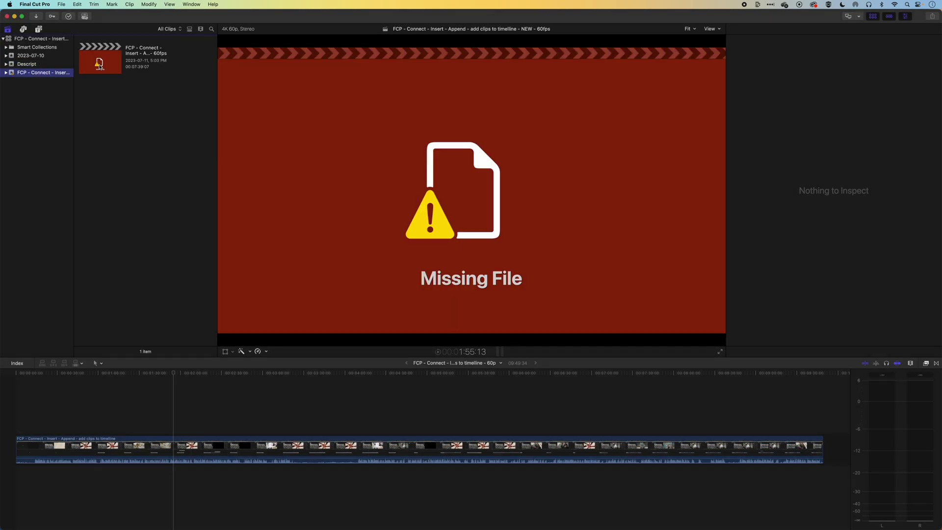
# Step: Open the imported NEW - 60fps project and select one of its red Missing File clips
pyautogui.click(100, 64)
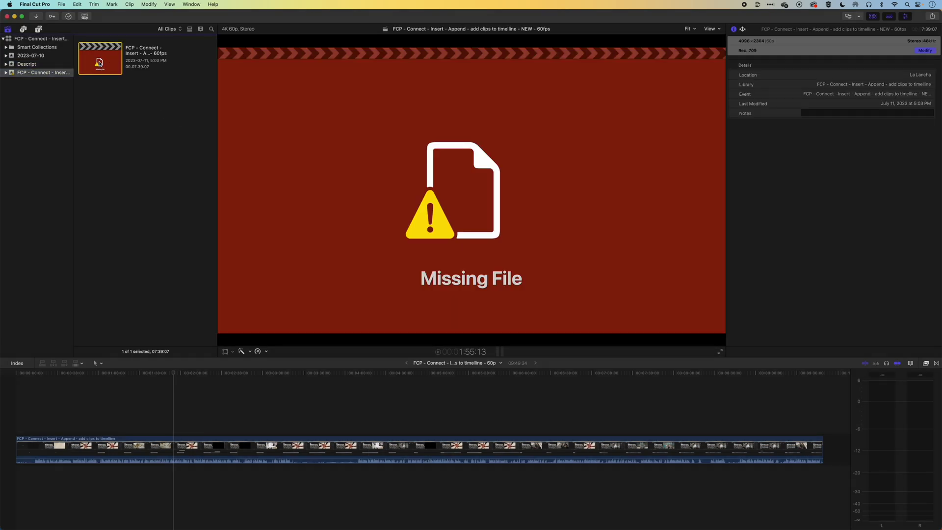
pyautogui.doubleClick(100, 65)
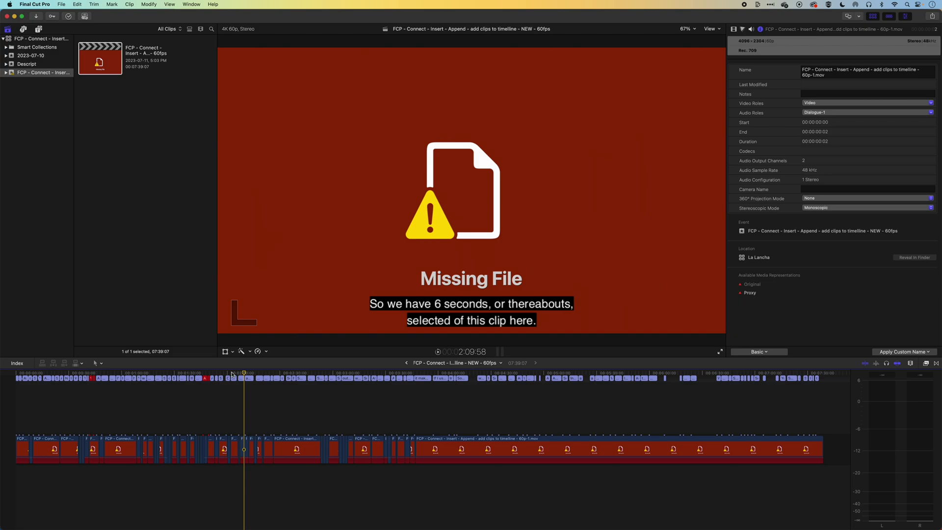
pyautogui.moveTo(232, 374); pyautogui.dragTo(133, 374)
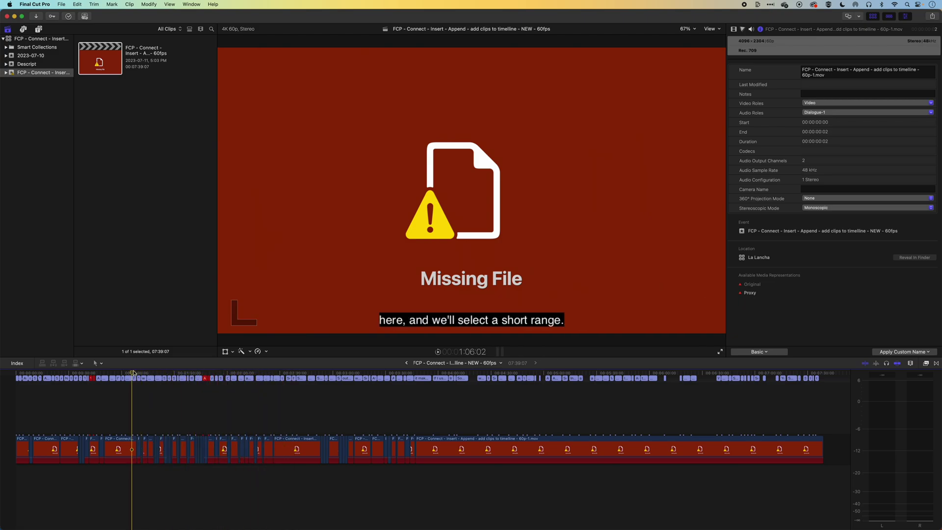
pyautogui.click(118, 450)
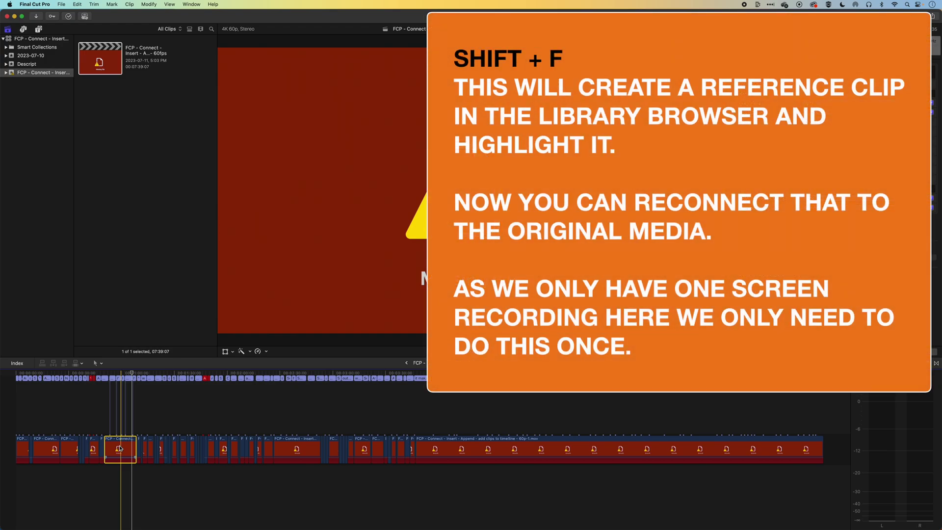
# Step: Relink the missing clips to the original 60p.mov file so real footage appears
pyautogui.hotkey('shift', 'f')
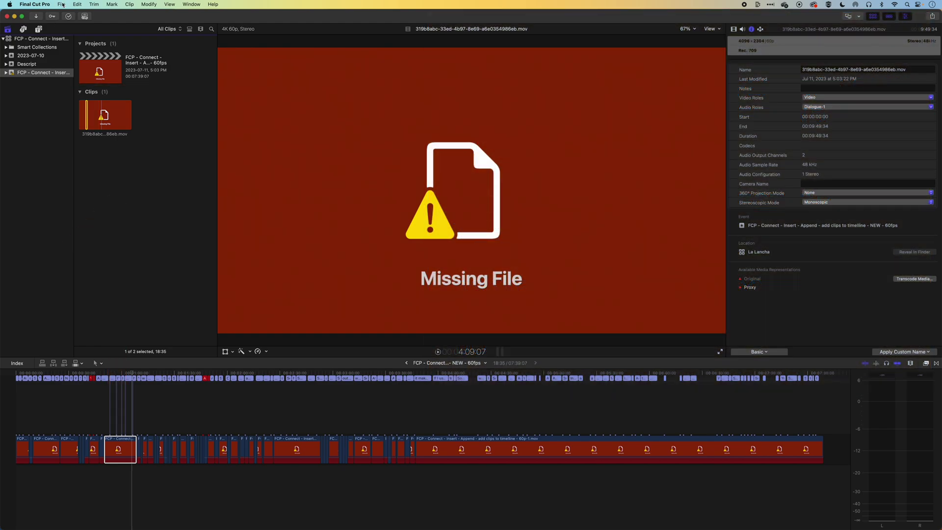
pyautogui.click(62, 5)
pyautogui.moveTo(73, 72)
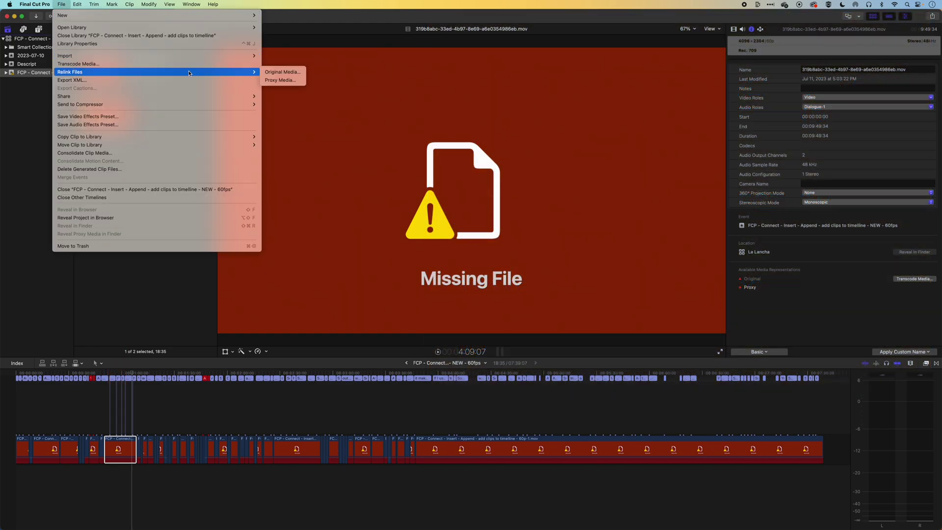
pyautogui.click(285, 73)
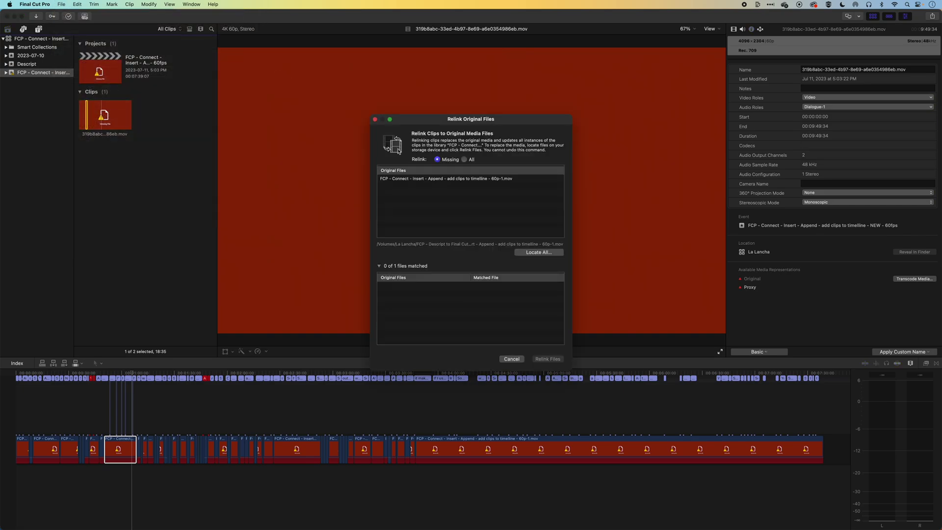
pyautogui.click(426, 180)
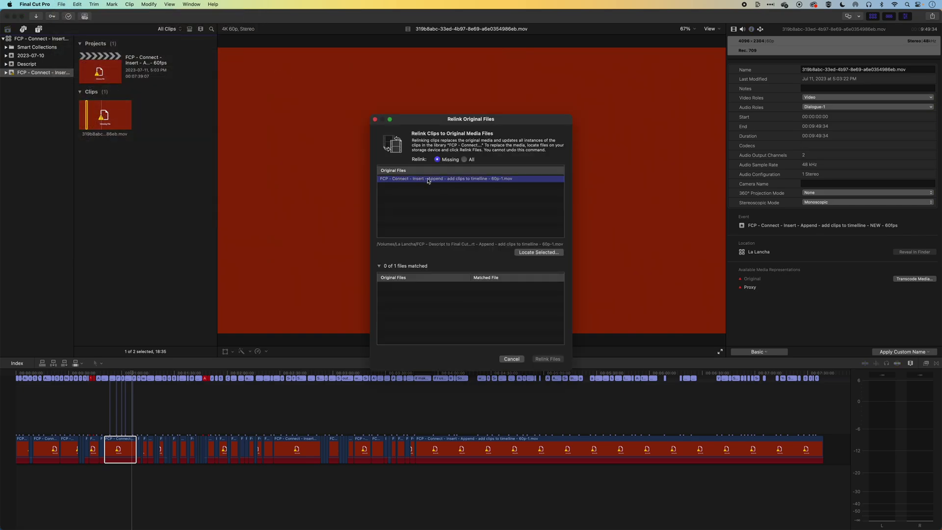
pyautogui.click(533, 253)
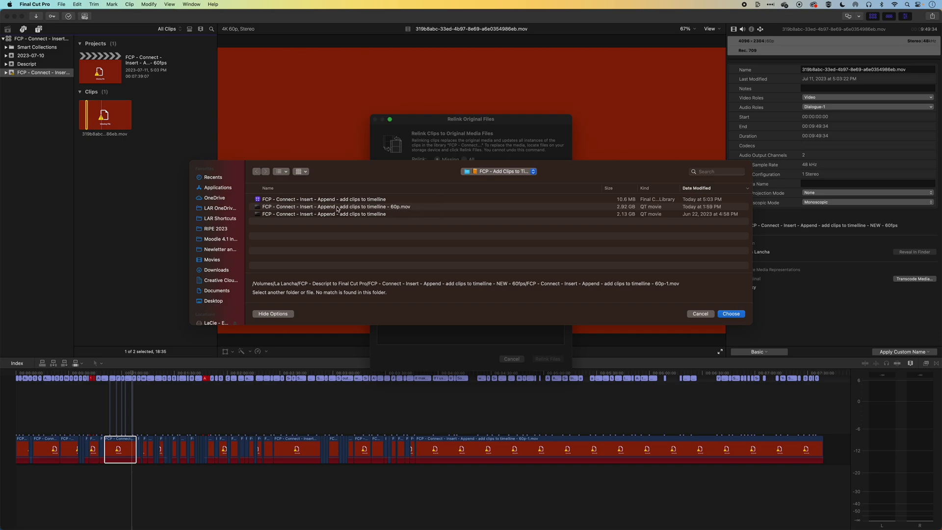
pyautogui.click(383, 209)
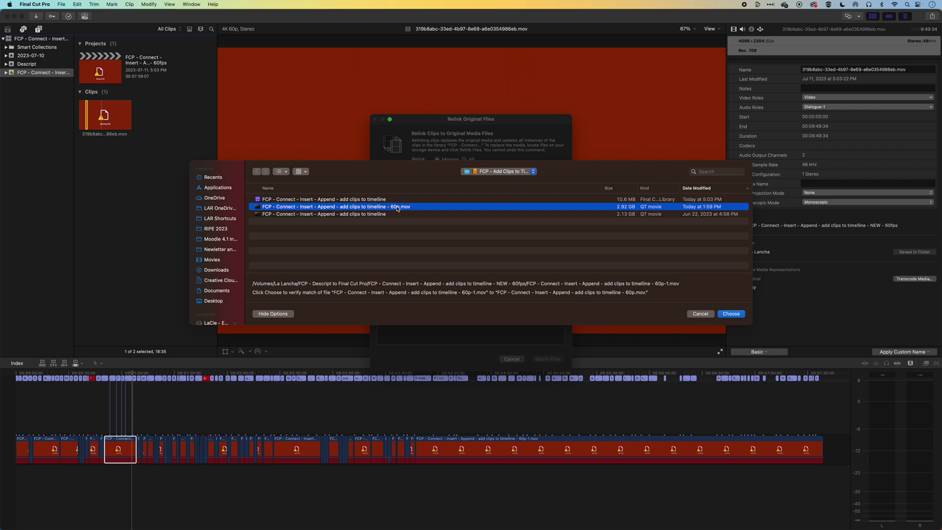
pyautogui.click(731, 314)
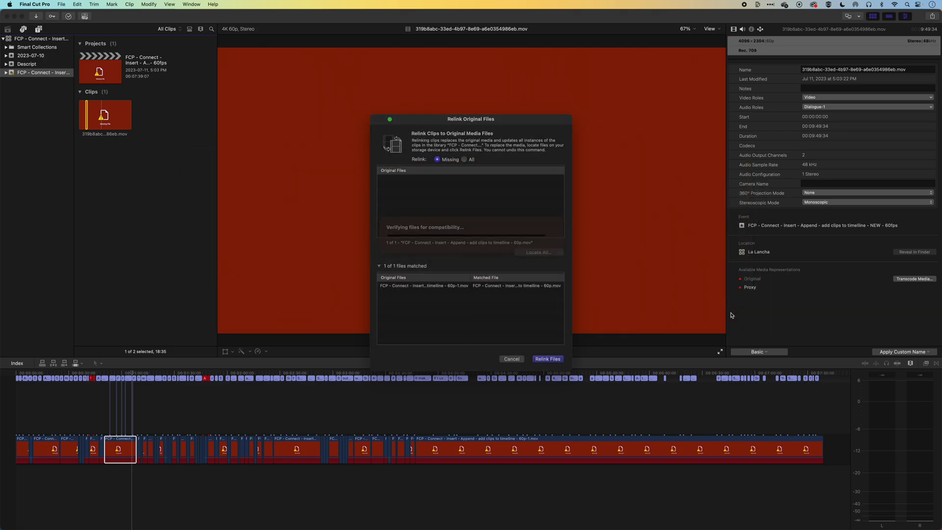
pyautogui.click(548, 359)
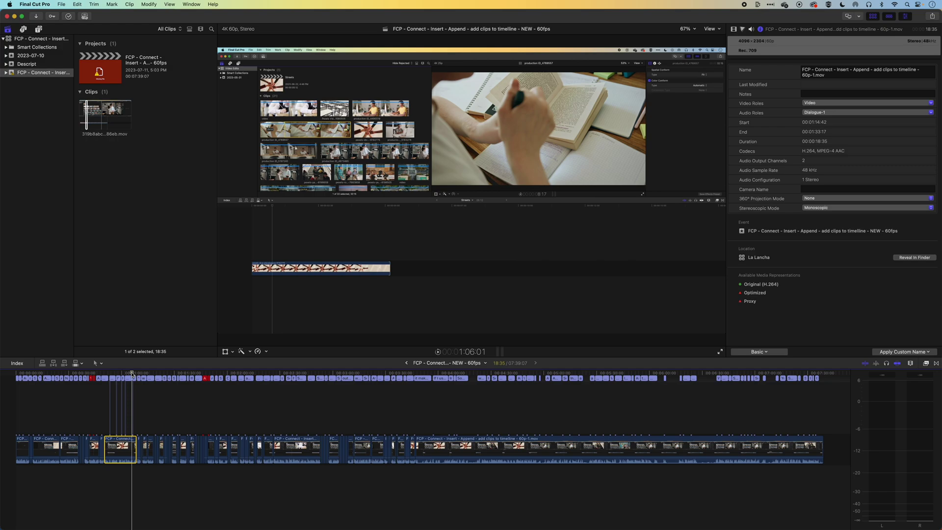
pyautogui.press('Home')
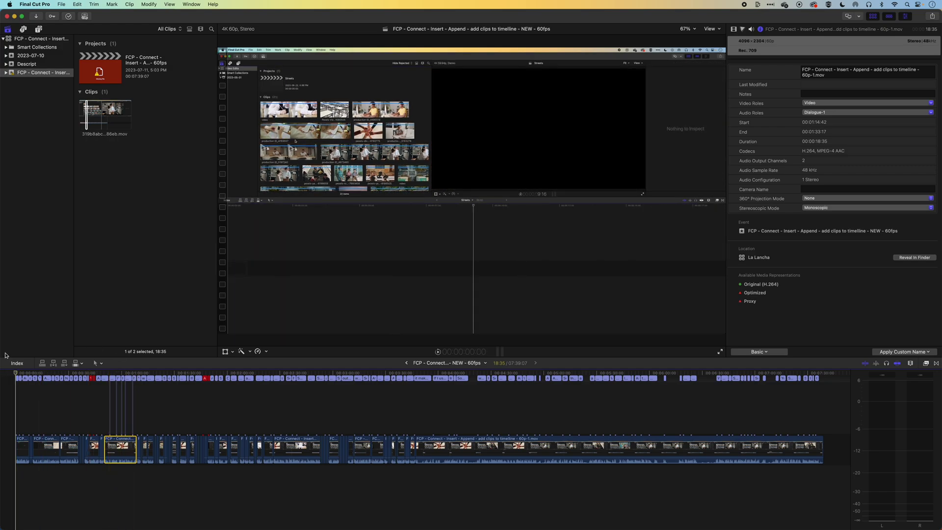
pyautogui.press('space')
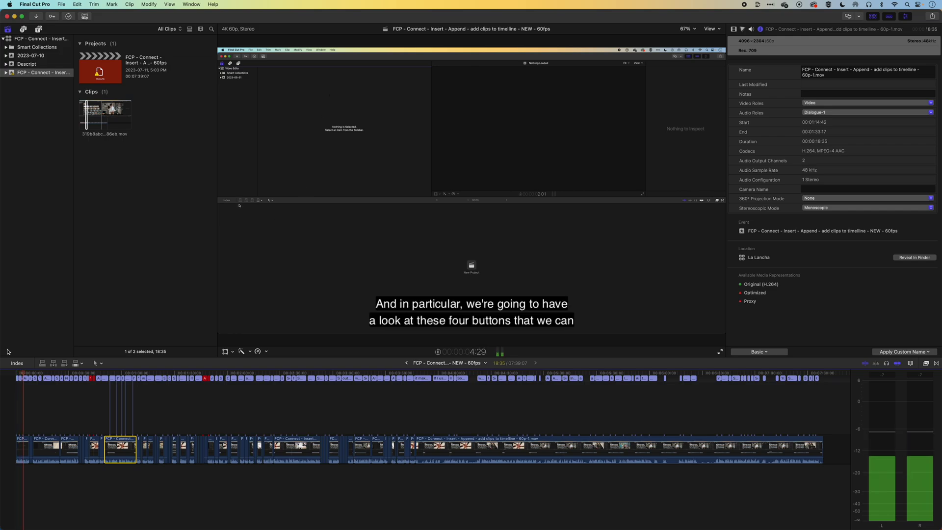
pyautogui.press('space')
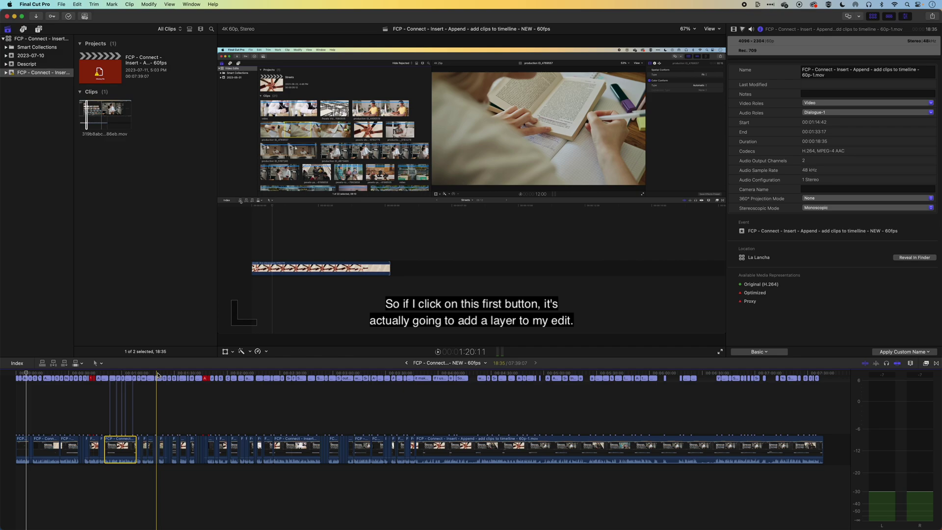
pyautogui.click(148, 392)
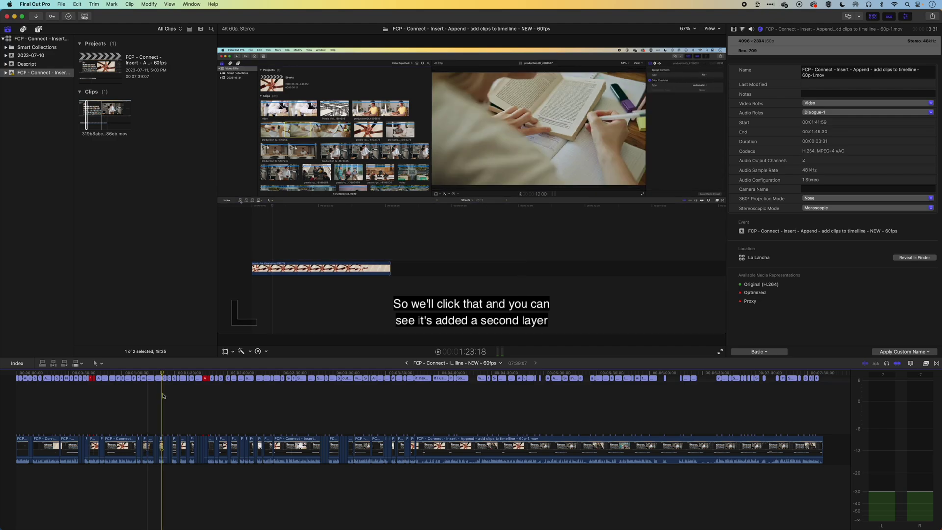
pyautogui.click(164, 394)
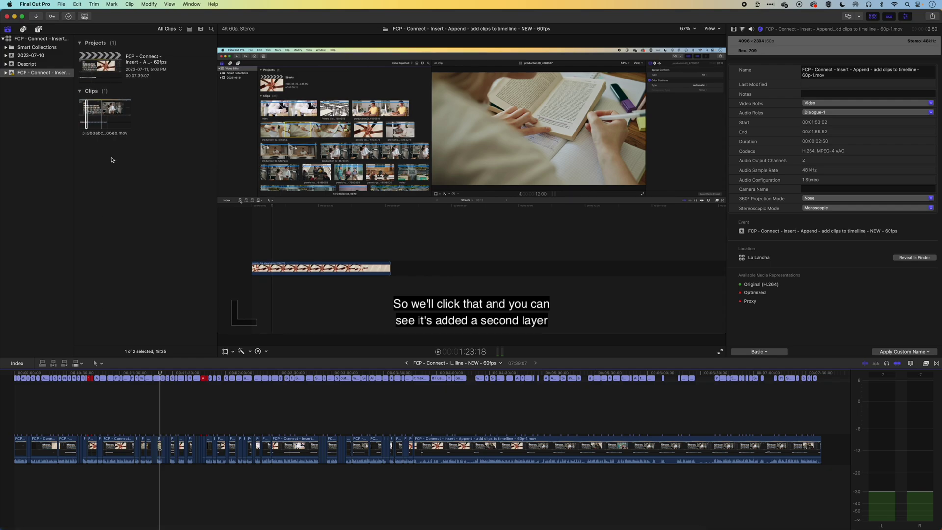
pyautogui.press('super+Tab')
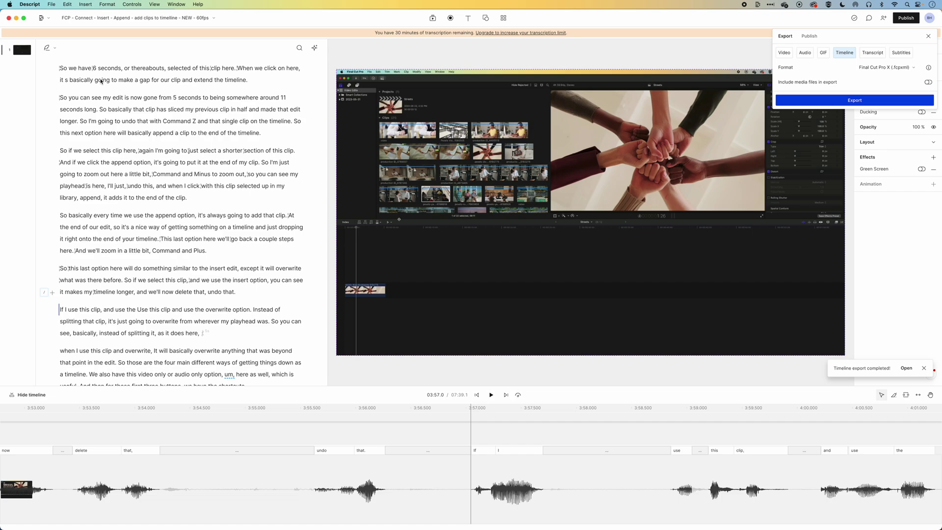
pyautogui.press('super+Tab')
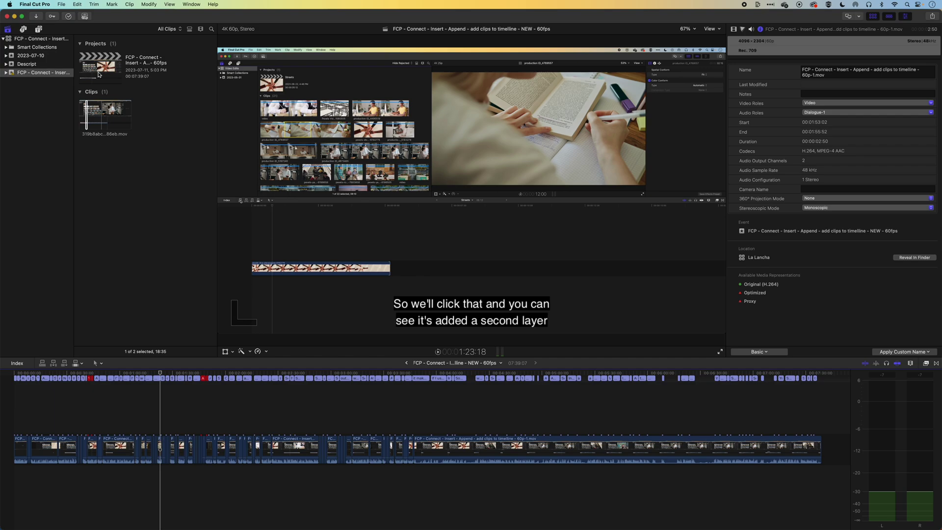
# Step: Inspect the edited project's details, then bring Descript's export settings to the front
pyautogui.click(99, 56)
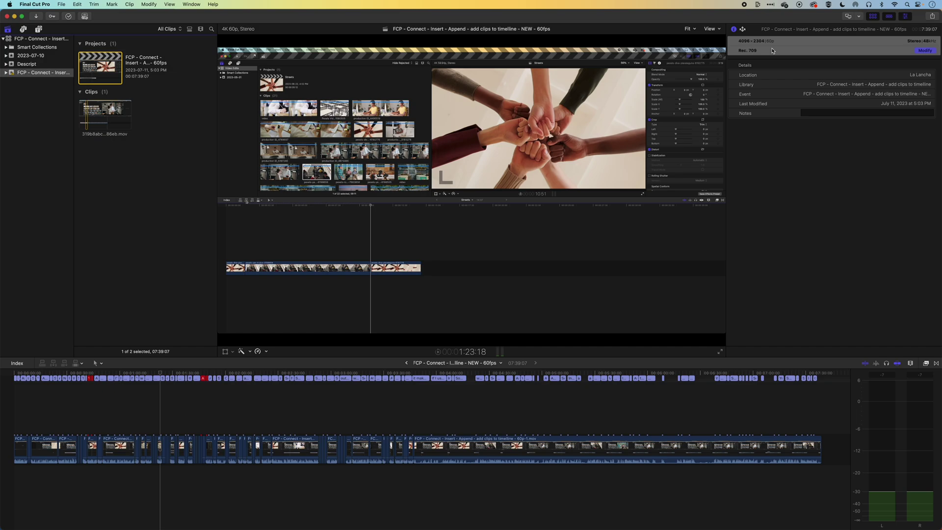
pyautogui.press('super+Tab')
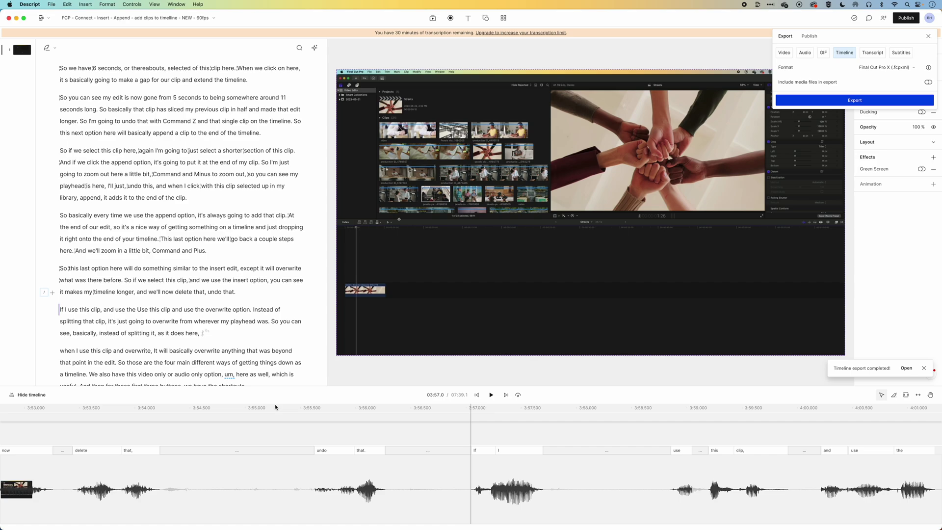
# Step: Close Descript's export settings, move the playhead to 03:55.4, and return to Final Cut Pro
pyautogui.press('Escape')
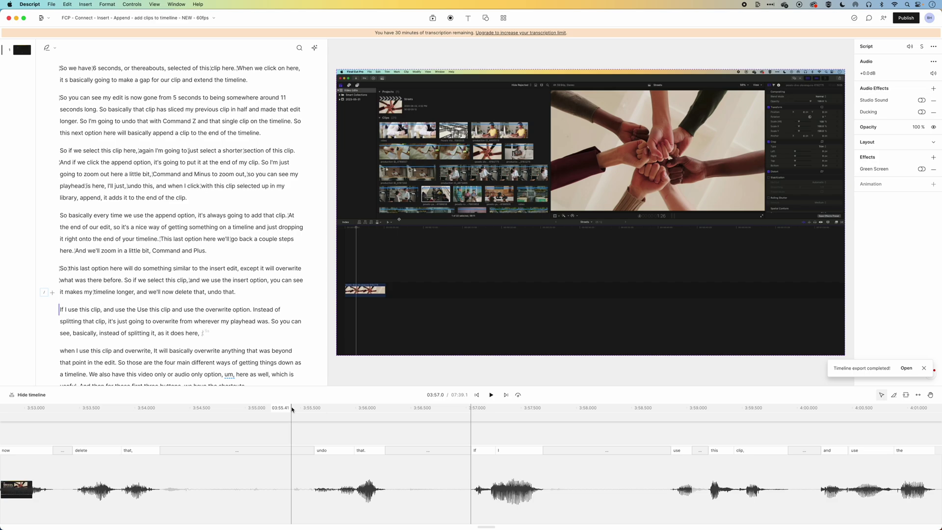
pyautogui.click(292, 409)
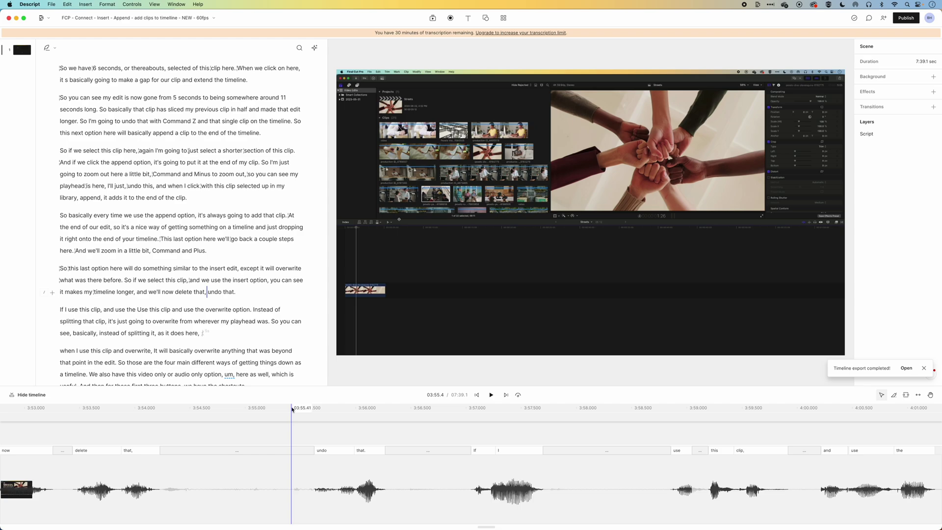
pyautogui.scroll(-3, 226, 339)
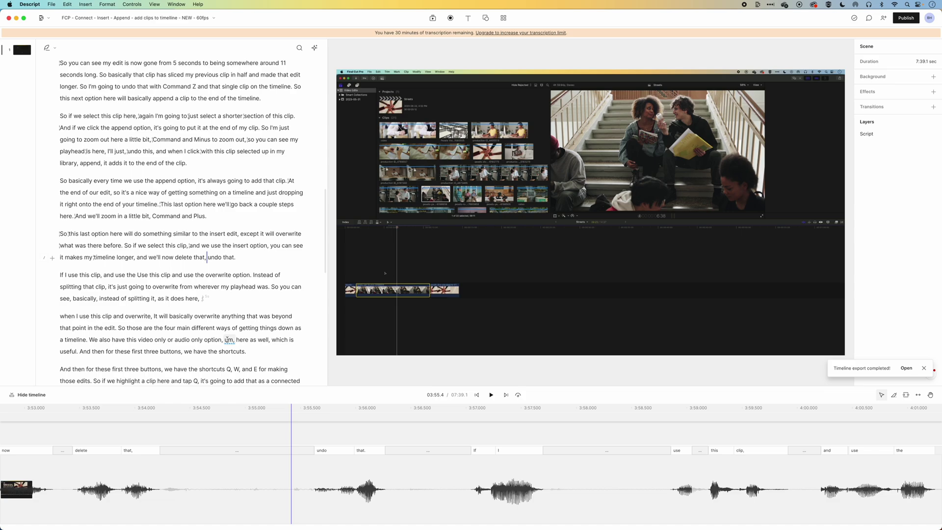
pyautogui.press('super+Tab')
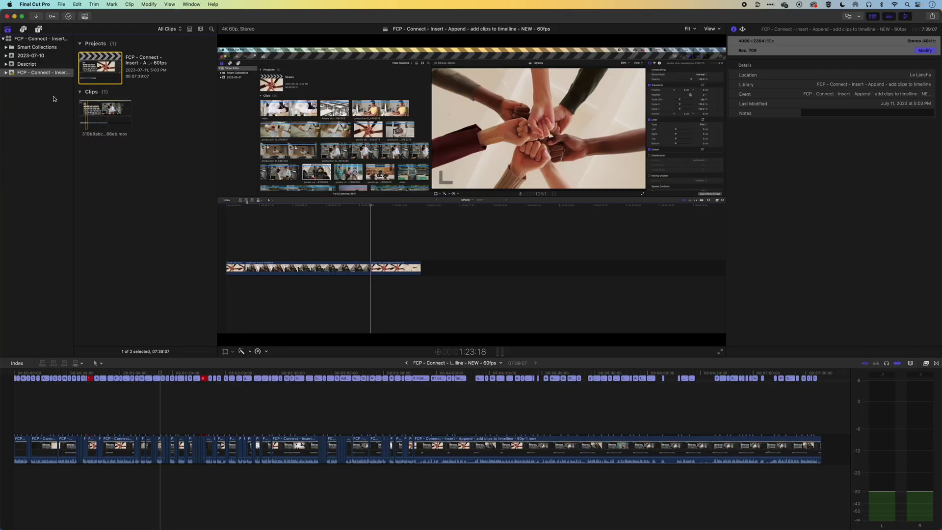
# Step: Open the 2023-07-10 event's original 60p project and inspect its source clip, then return to the edited NEW - 60fps project
pyautogui.click(31, 56)
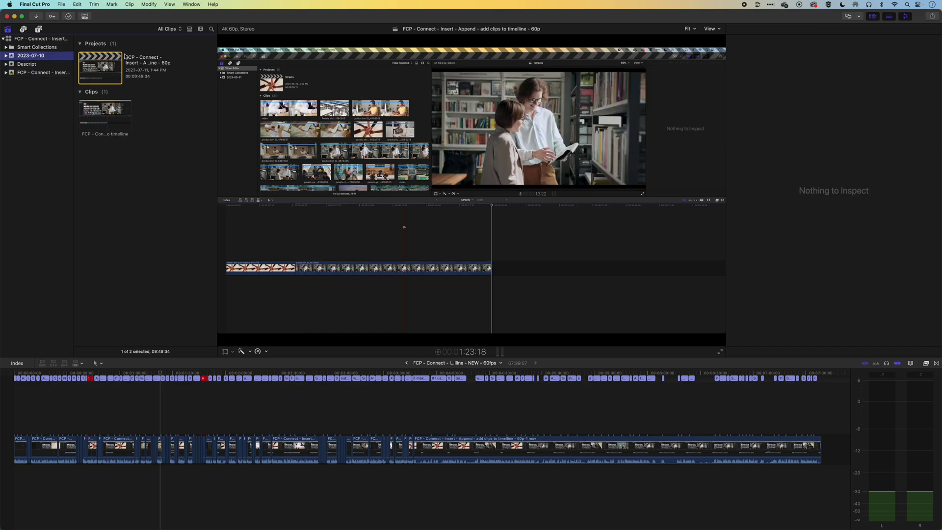
pyautogui.click(109, 72)
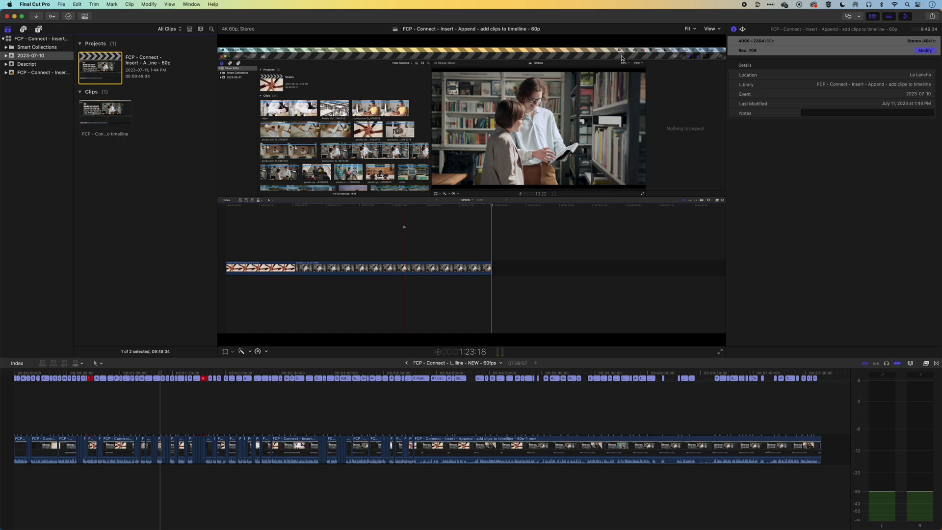
pyautogui.doubleClick(84, 75)
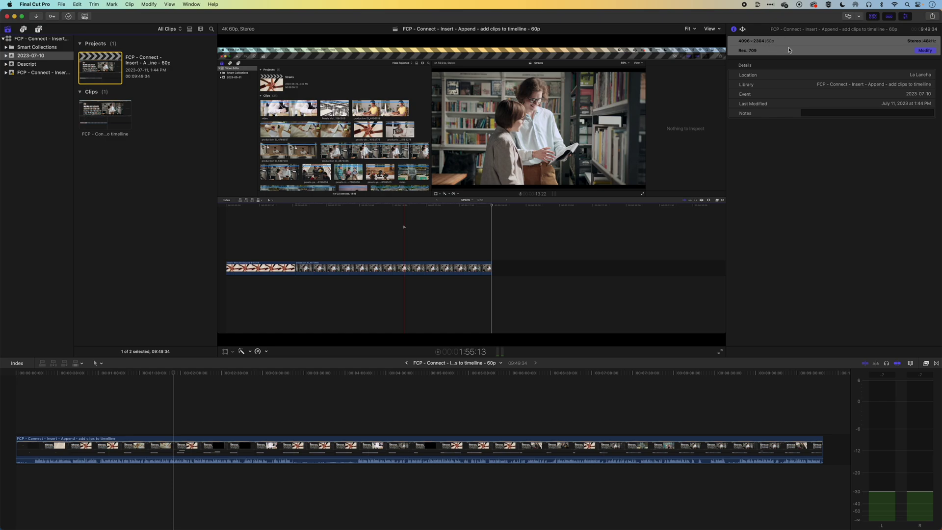
pyautogui.click(104, 117)
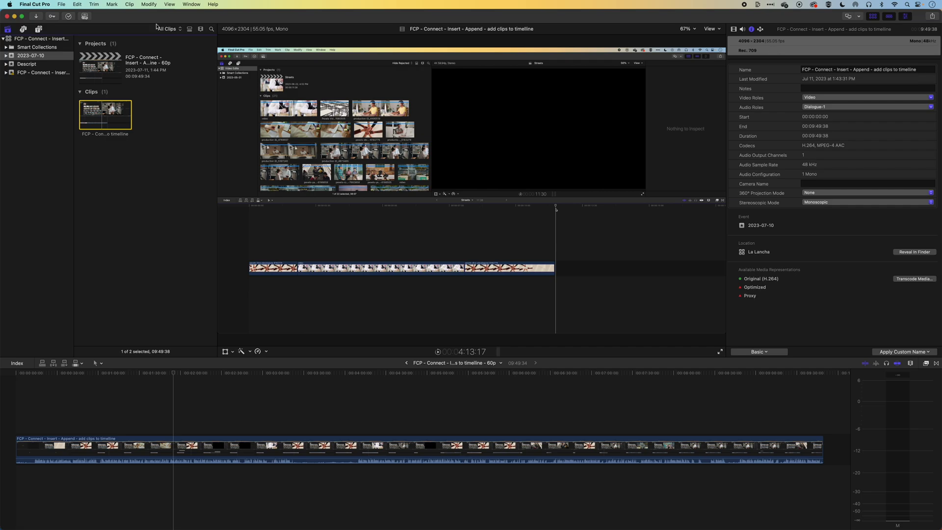
pyautogui.click(407, 363)
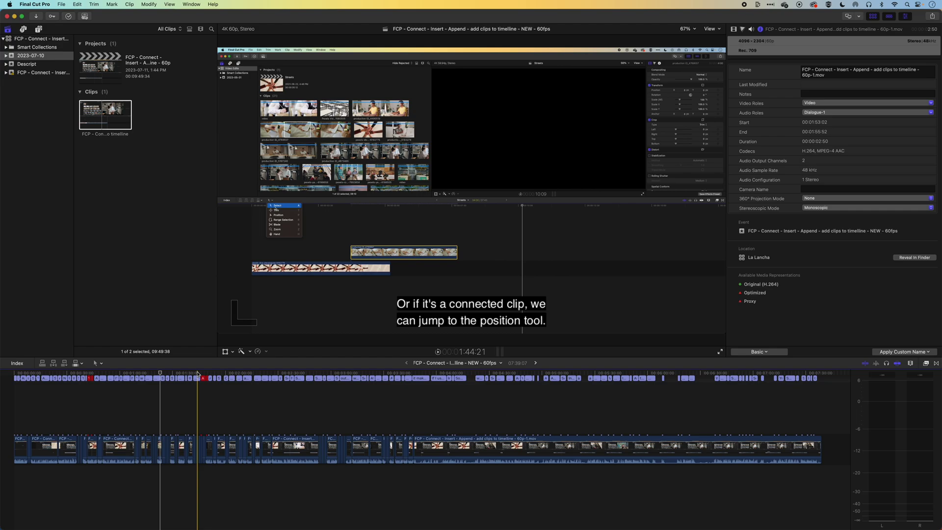
pyautogui.click(197, 373)
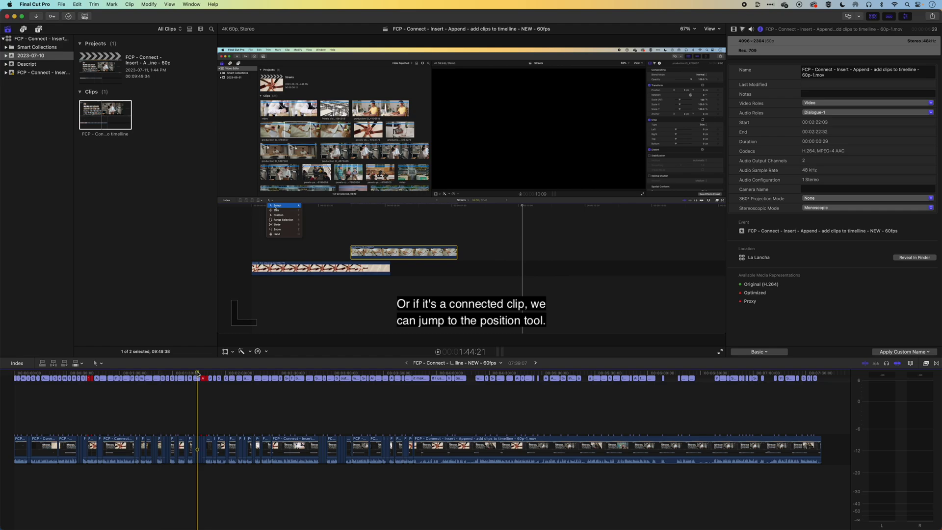